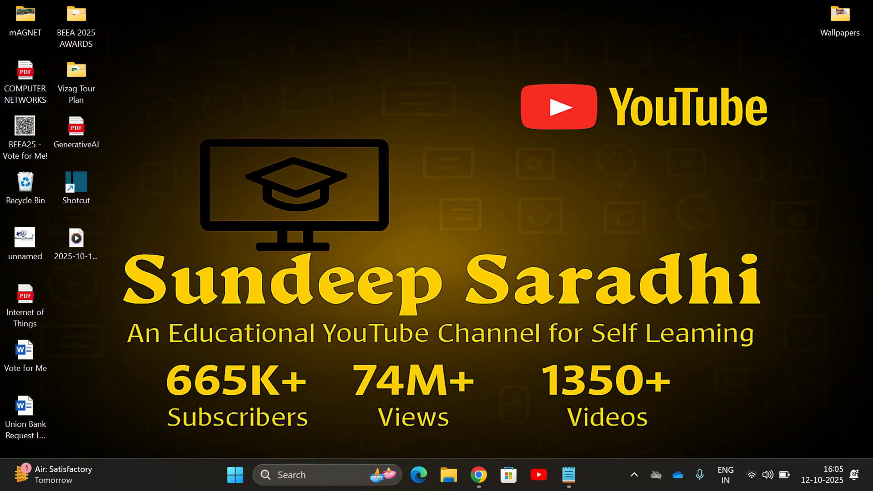
left_click(569, 475)
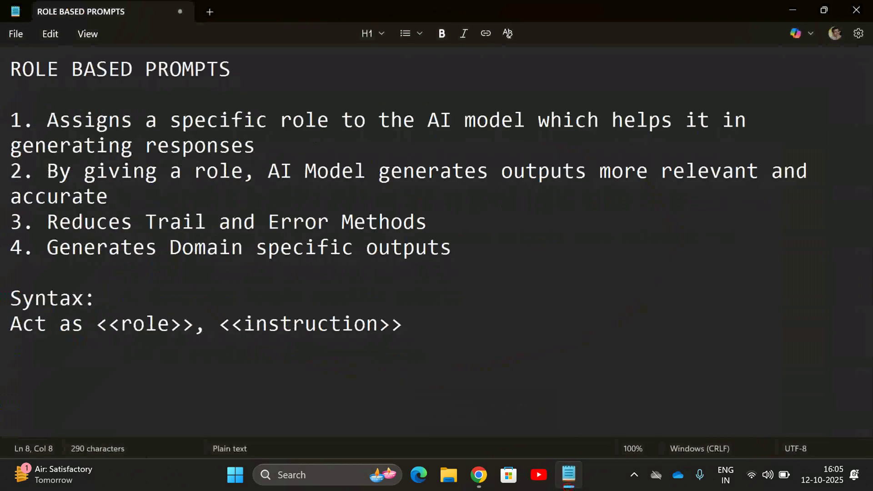
left_click_drag(241, 87, 10, 69)
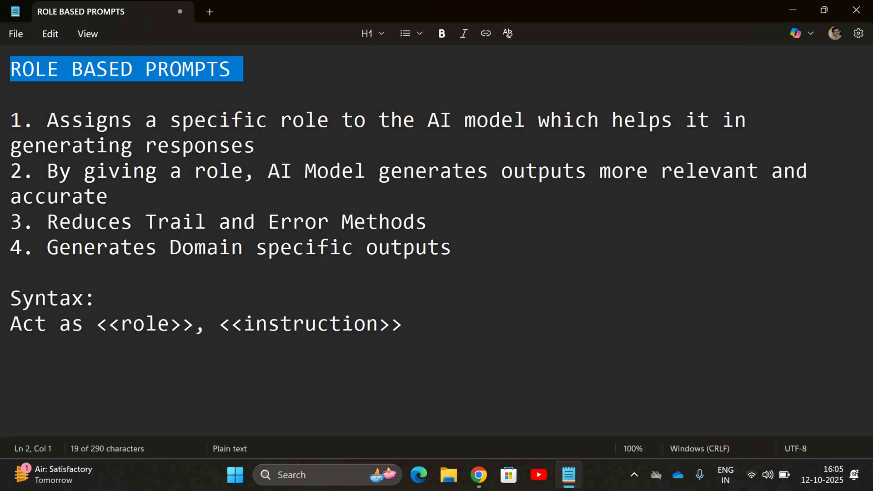
left_click(46, 120)
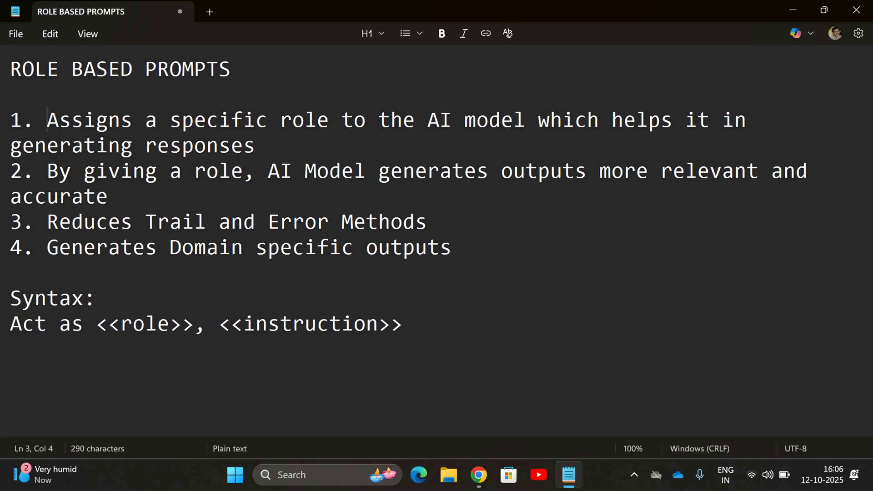
Step: Highlight the 'Act as <<role>>' syntax on line 9 in Notepad, then ready ChatGPT's prompt box
left_click(9, 333)
key("shift+Right")
key("shift+Right")
key("shift+Right")
key("shift+Right")
key("shift+Right")
key("shift+Right")
key("shift+Right")
key("shift+Right")
key("shift+Right")
key("shift+Right")
key("shift+Right")
key("shift+Right")
key("shift+Right")
key("shift+Right")
key("shift+Right")
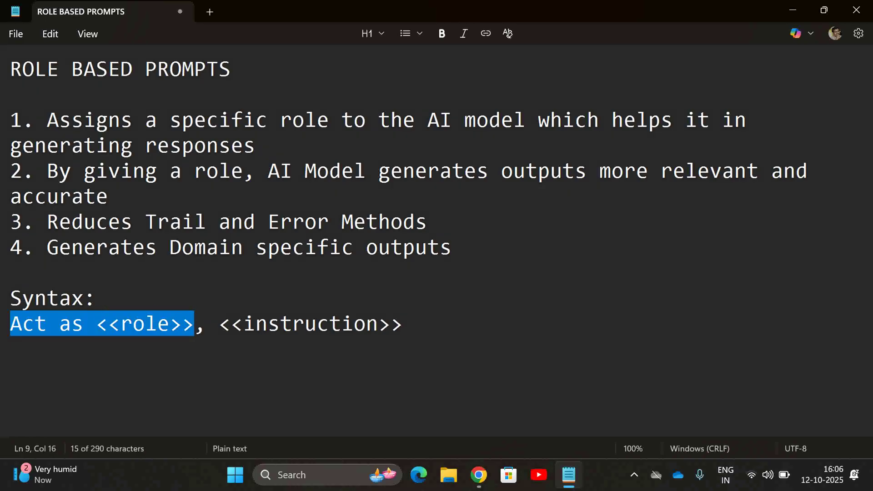
left_click(232, 323)
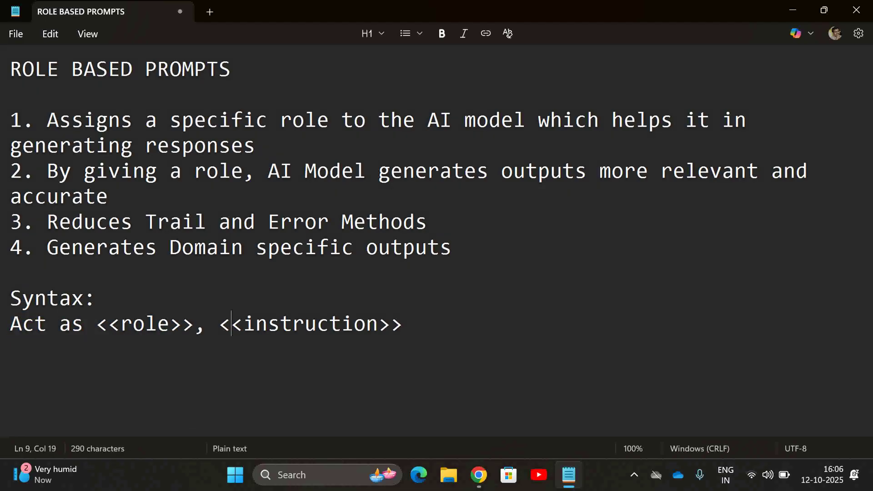
left_click(403, 323)
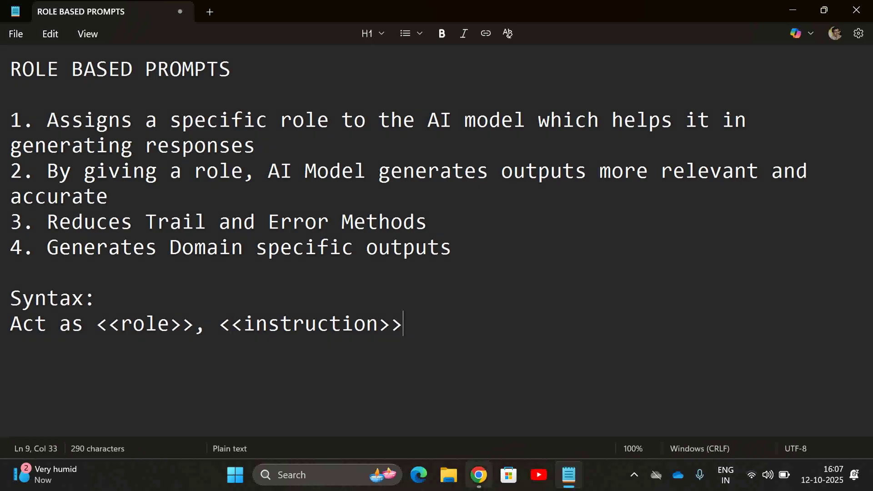
left_click(478, 474)
left_click(437, 260)
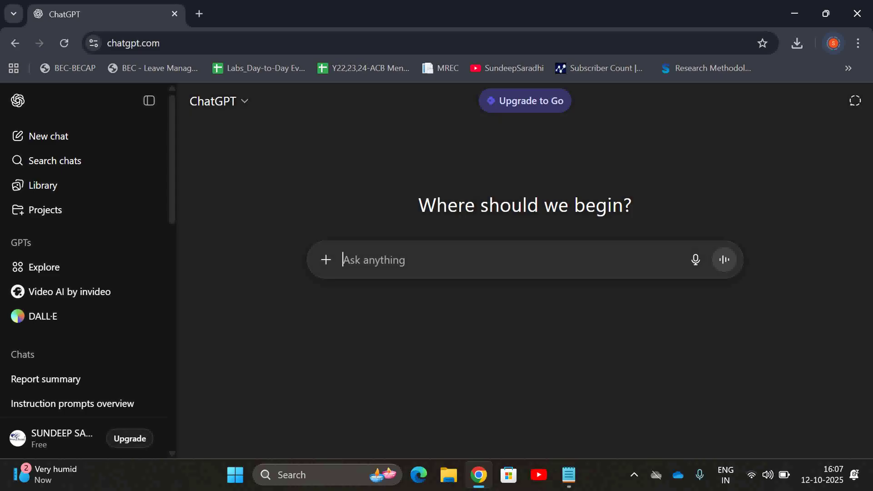
Step: Ask ChatGPT, acting as an AI Expert, to explain transformer architecture in simple terms
type("A")
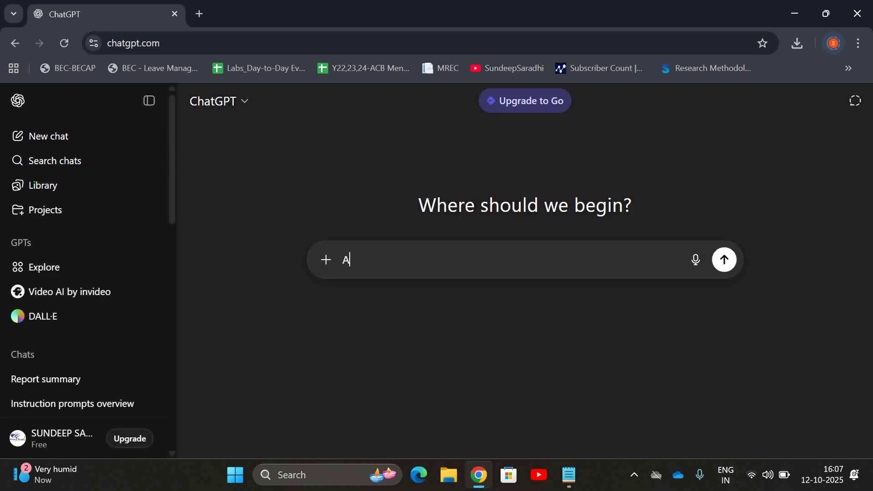
type("ct as AI Expert")
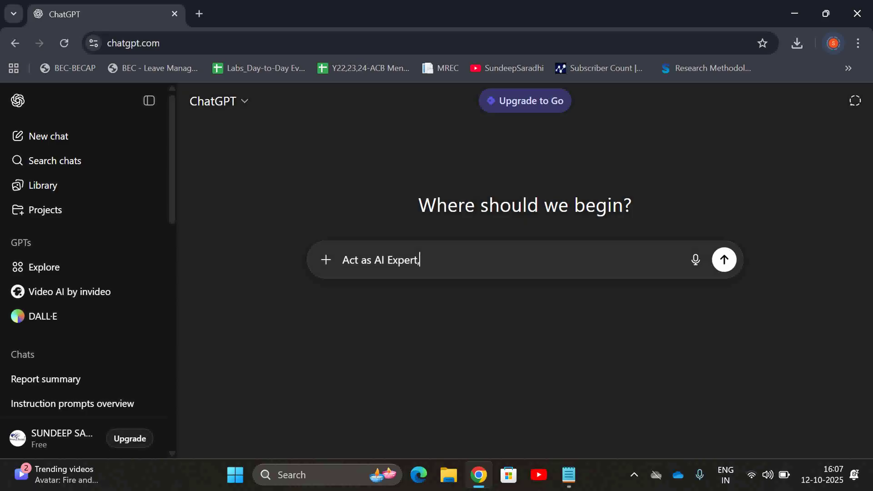
type(",")
type("\"E")
key("BackSpace")
key("BackSpace")
type("explain what transf")
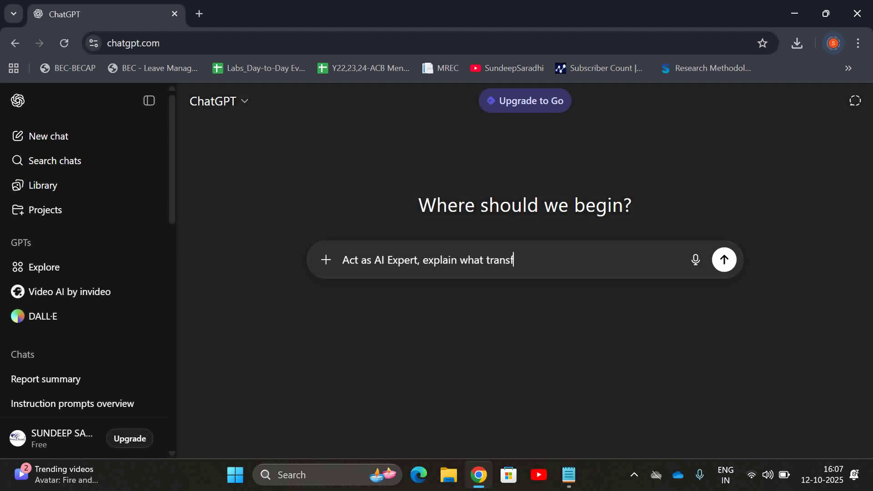
type("ormer architectur")
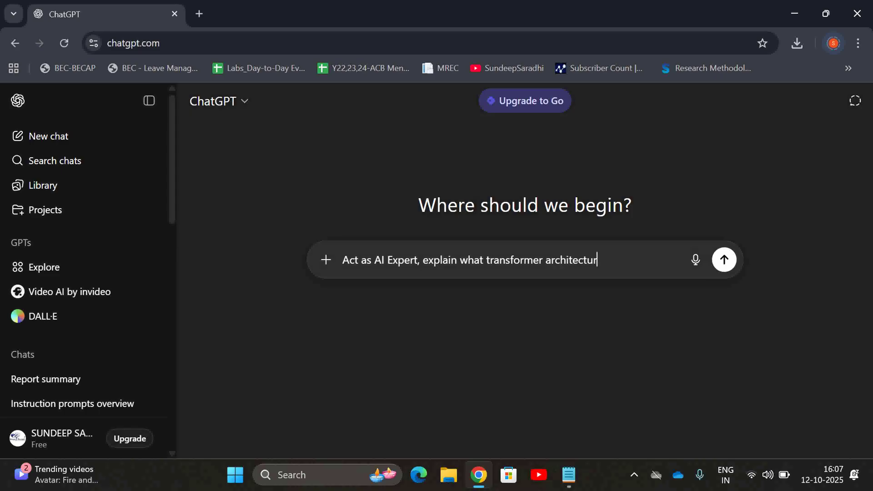
type("e mean in simple")
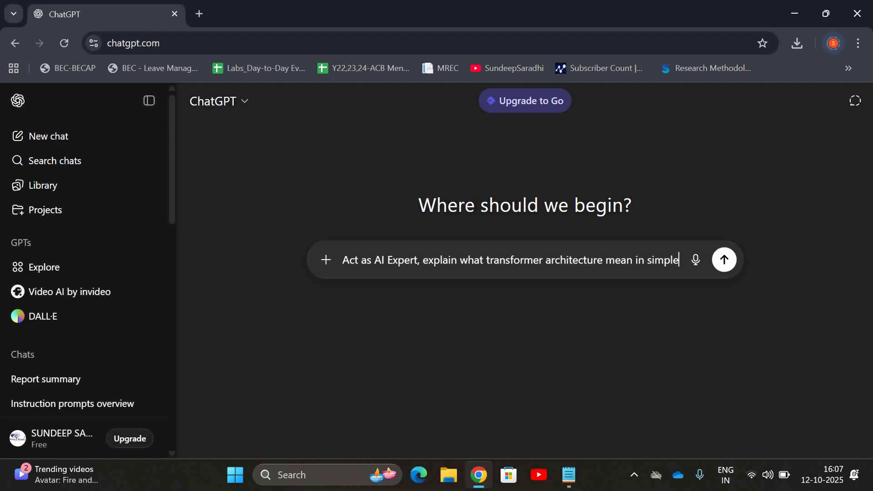
type(" terms.")
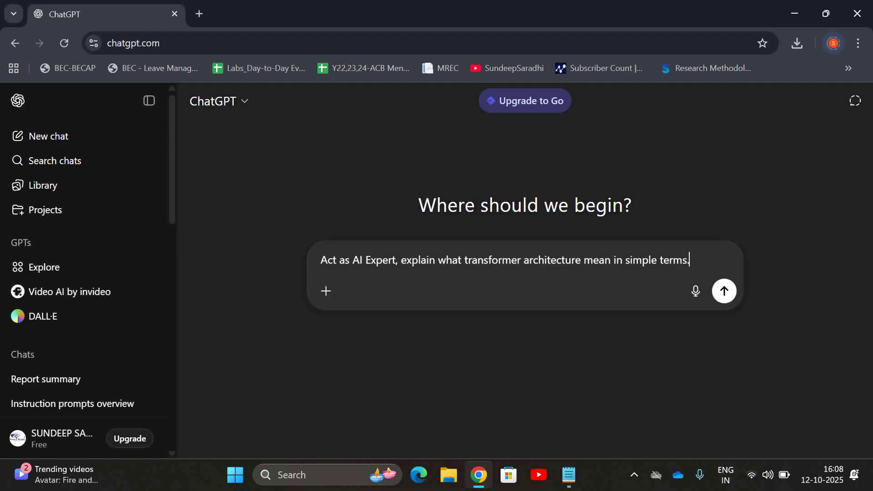
left_click(395, 261)
key("ctrl+shift+Left")
key("ctrl+shift+Left")
key("ctrl+shift+Left")
key("ctrl+shift+Left")
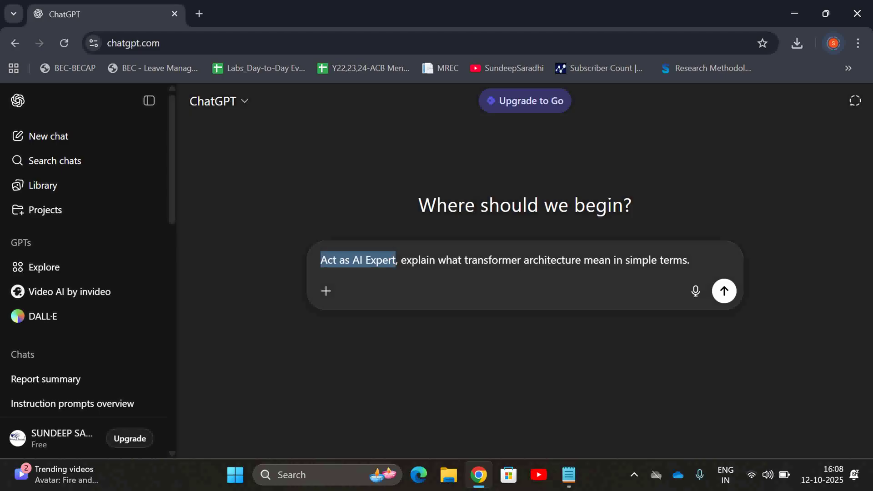
key("Return")
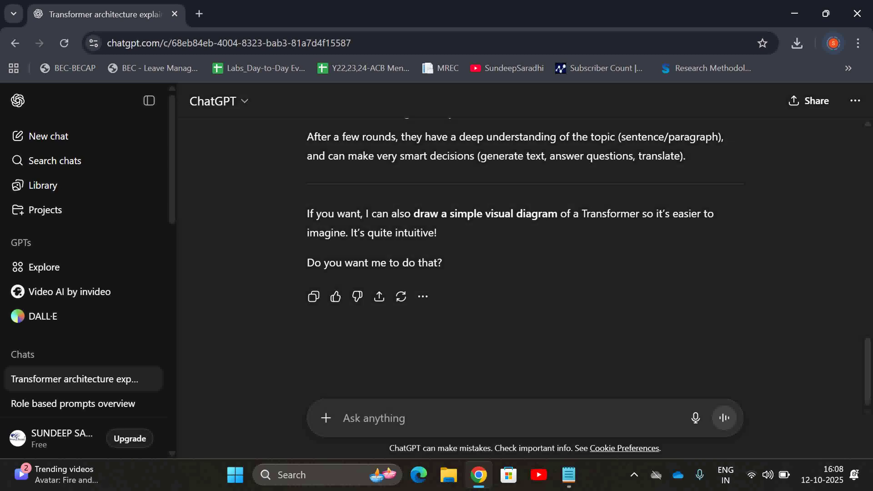
Step: Ask ChatGPT to 'explain about loops in python programming'
type("I")
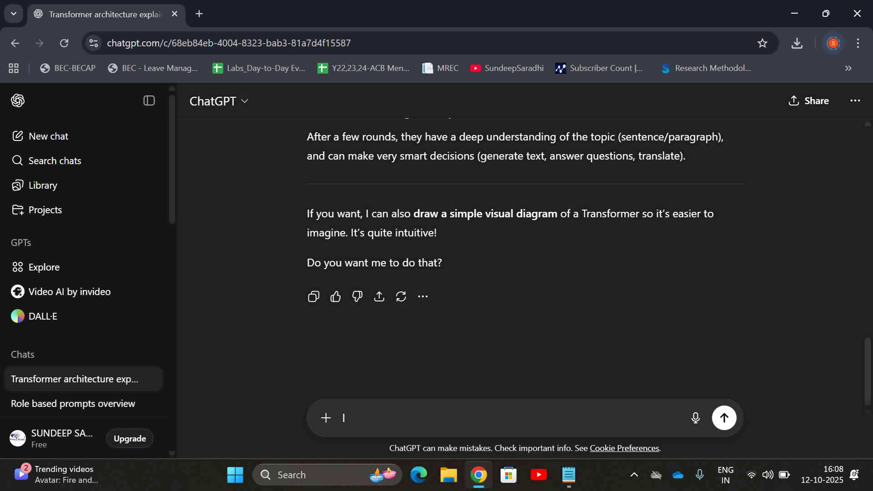
key("BackSpace")
type("loop")
key("BackSpace")
key("BackSpace")
type("explain about loops")
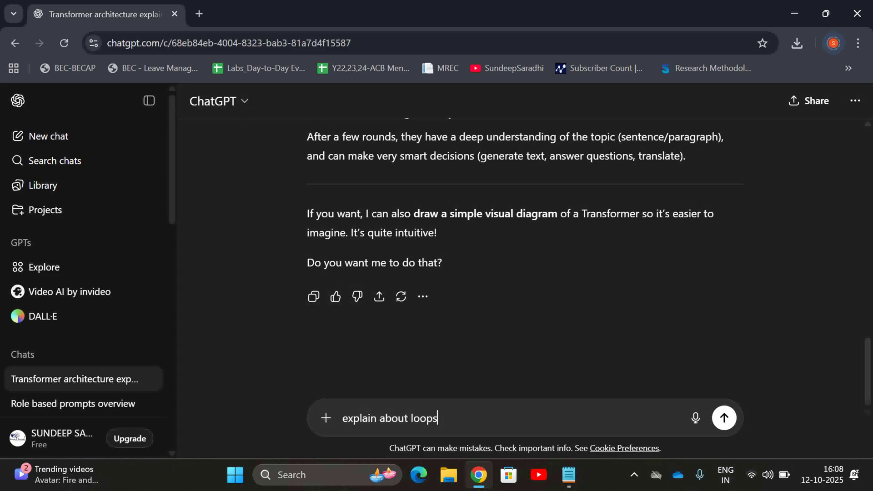
type(" in c programmin")
key("BackSpace")
key("BackSpace")
key("BackSpace")
key("BackSpace")
key("BackSpace")
key("BackSpace")
key("BackSpace")
key("BackSpace")
key("BackSpace")
key("BackSpace")
key("BackSpace")
key("BackSpace")
type("python prog")
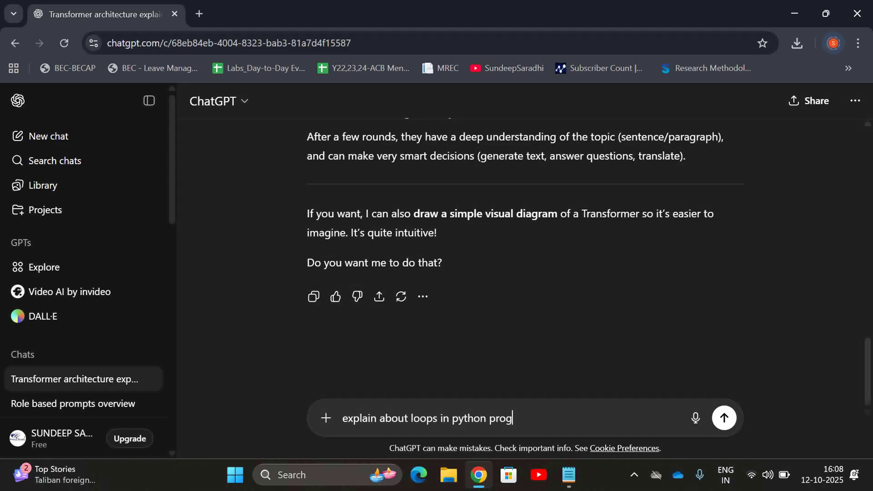
type("ramming")
key("Return")
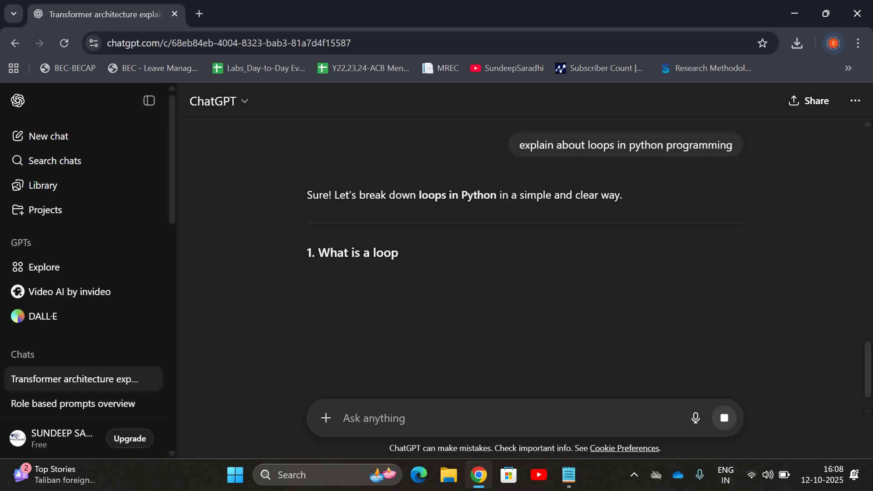
Step: Scroll through the reply covering for, while, break, continue and else loops
scroll(525, 259, "down", 9)
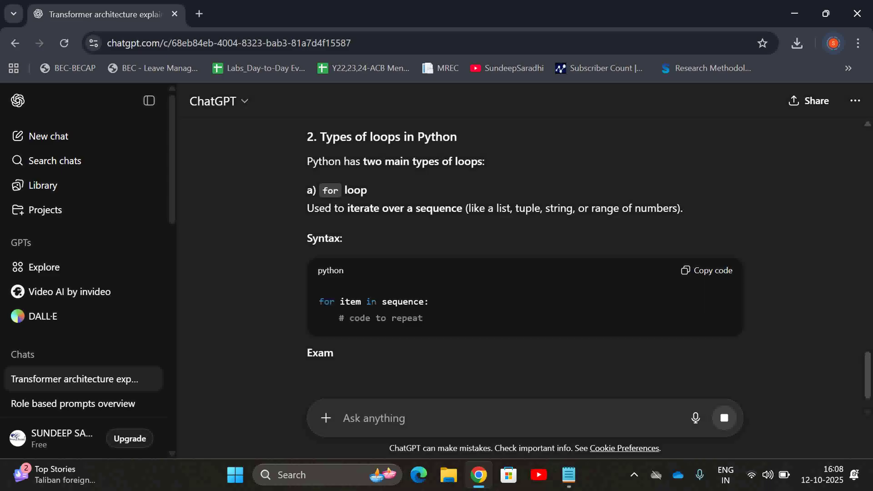
scroll(525, 259, "down", 7)
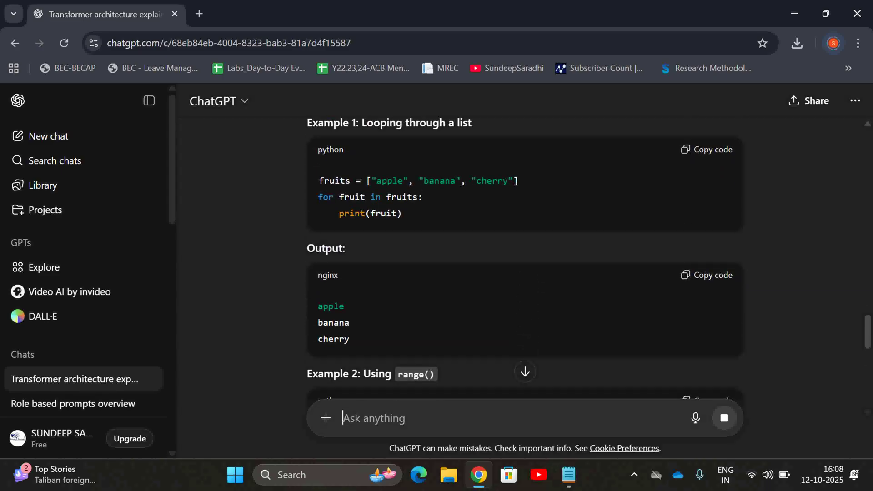
scroll(525, 259, "down", 9)
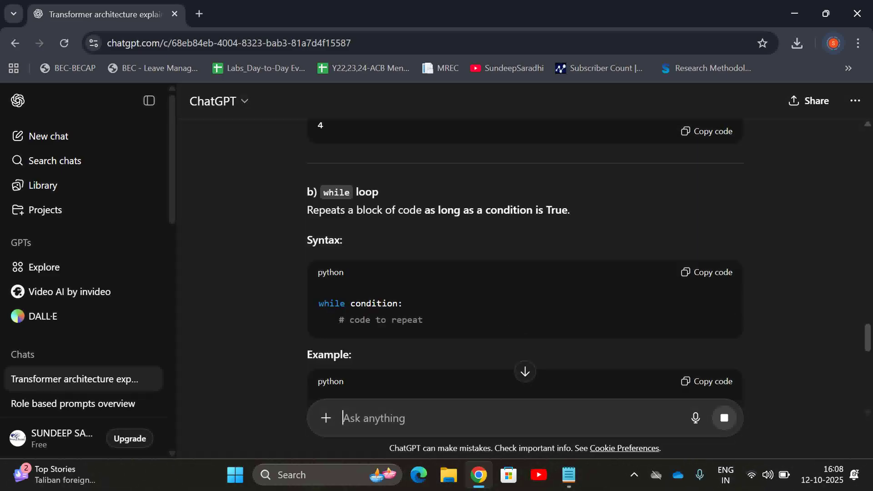
scroll(525, 259, "down", 10)
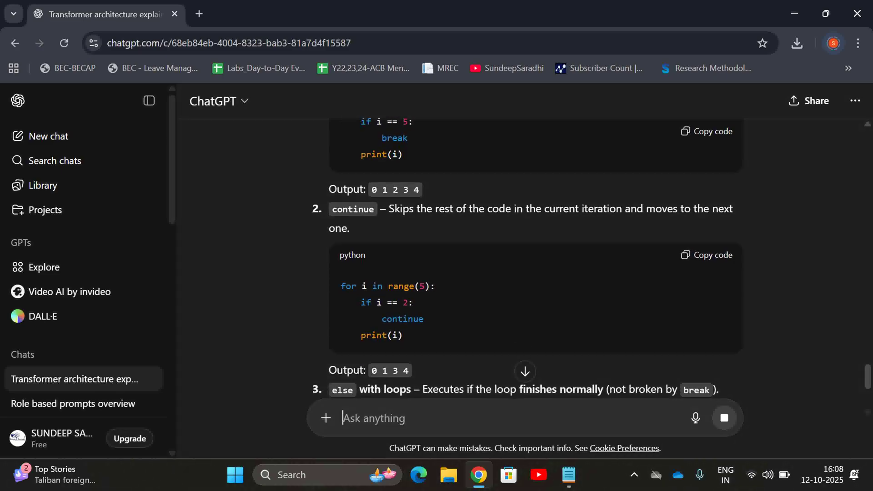
scroll(525, 259, "down", 8)
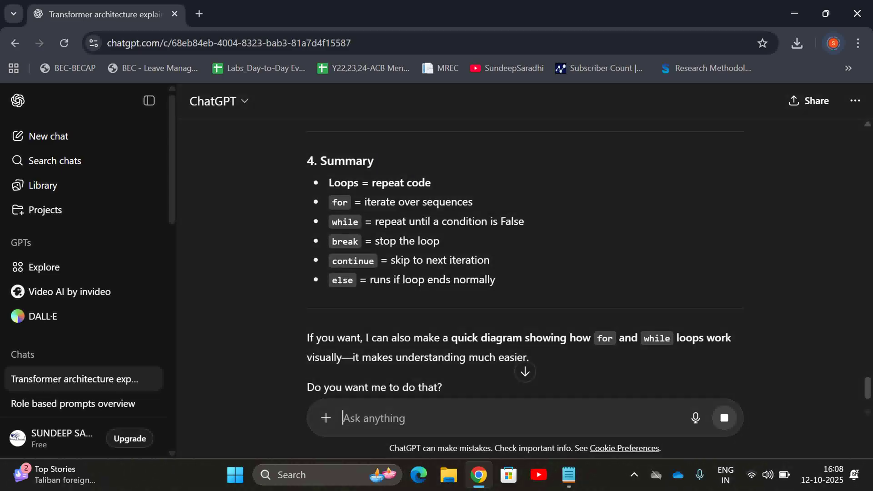
scroll(525, 259, "down", 3)
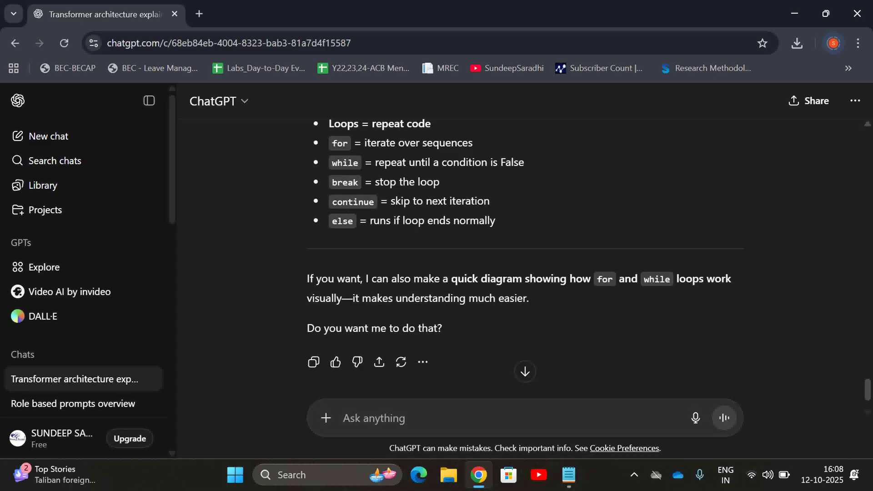
scroll(526, 259, "up", 4)
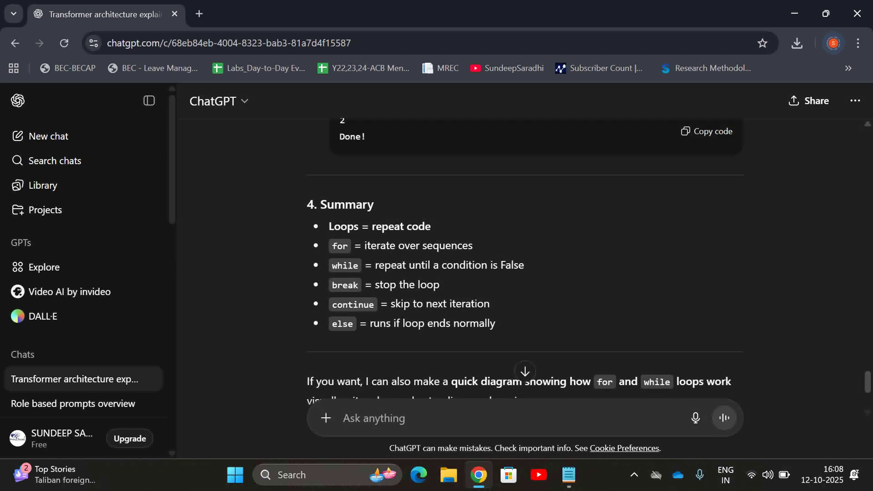
scroll(525, 259, "down", 4)
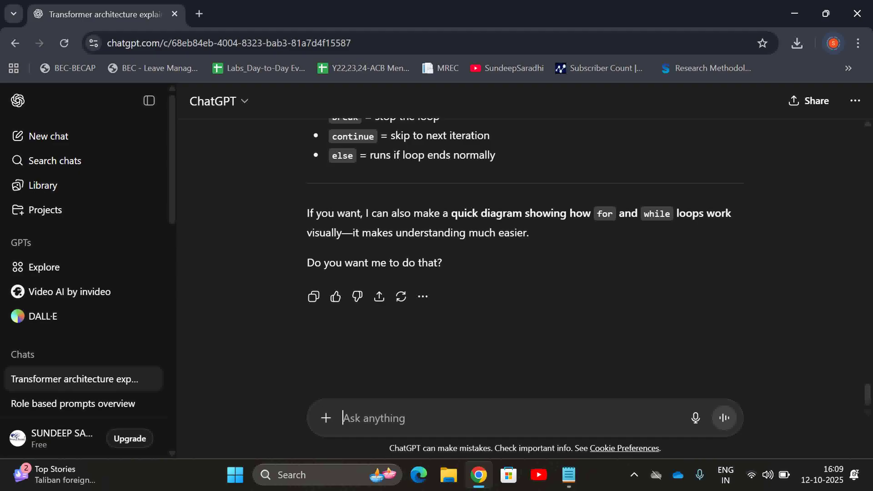
Step: Ask ChatGPT to act as a computer teacher explaining Python loops to engineering students
type("act as ")
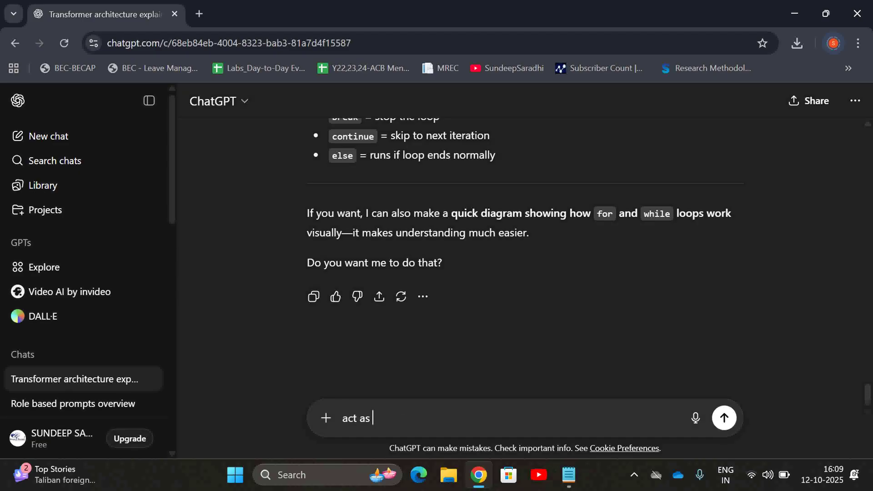
type("computer teacher in")
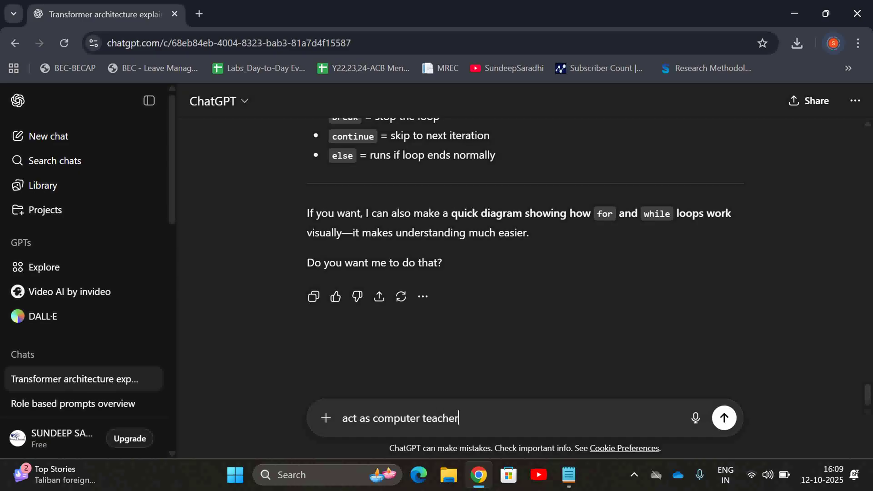
key("BackSpace")
key("BackSpace")
key("BackSpace")
type("to")
key("BackSpace")
key("BackSpace")
type("eaching in engin")
key("BackSpace")
key("BackSpace")
key("BackSpace")
key("BackSpace")
key("BackSpace")
key("BackSpace")
key("BackSpace")
key("BackSpace")
key("BackSpace")
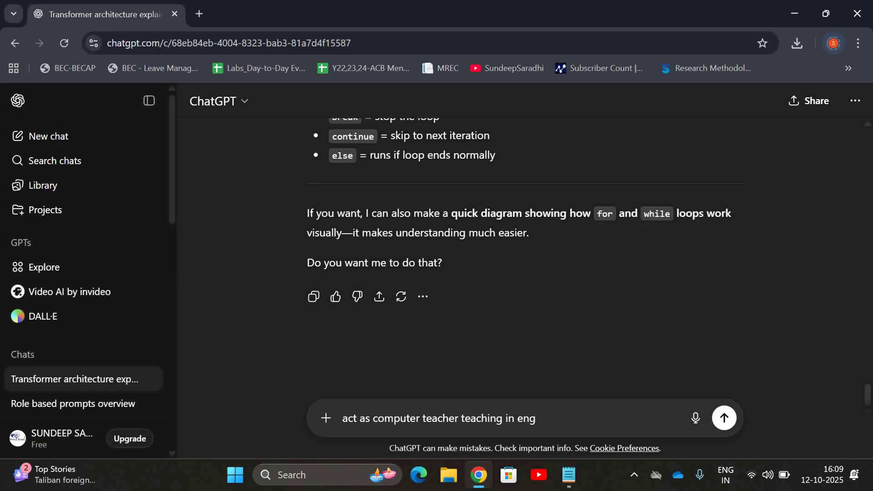
type("to eng")
key("BackSpace")
type("ngineering s")
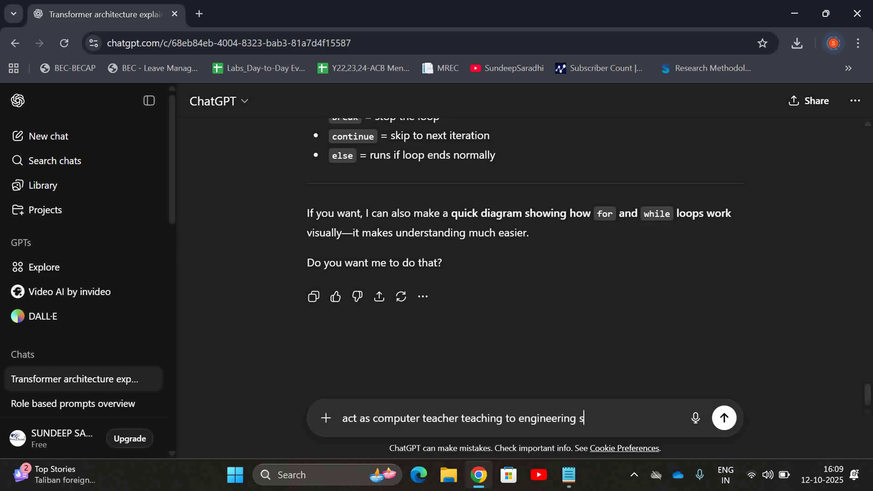
type("tudents, w")
key("BackSpace")
type("explain ")
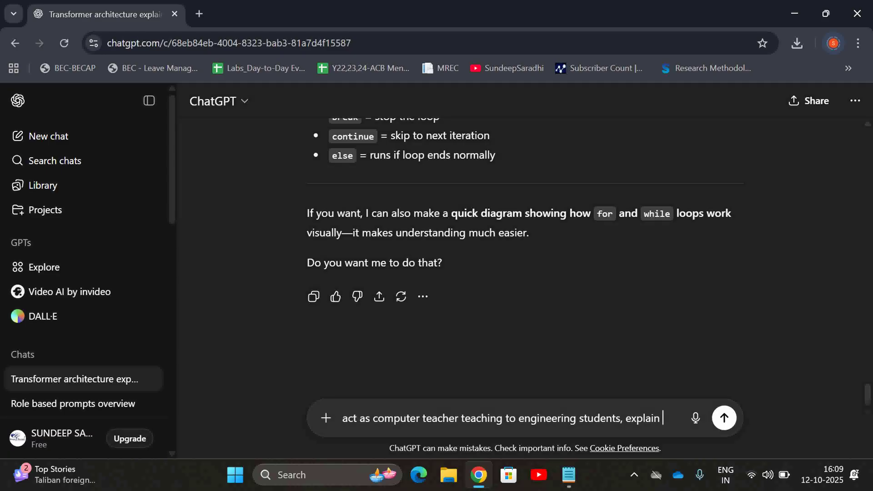
type("loops in ")
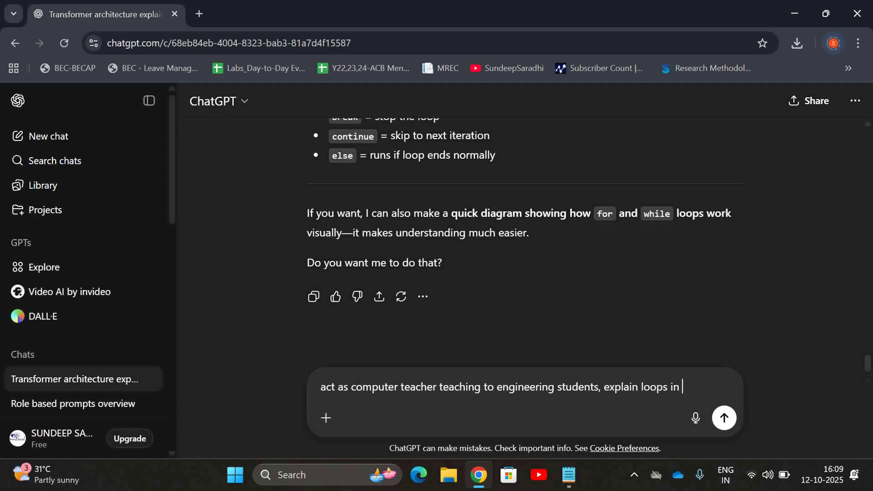
type("python prpgra")
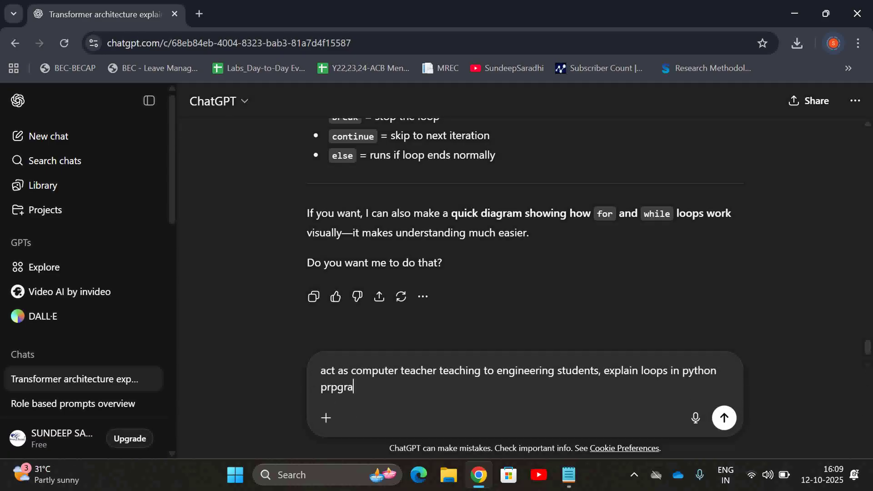
type("mm")
key("BackSpace")
key("BackSpace")
key("BackSpace")
key("BackSpace")
key("BackSpace")
key("BackSpace")
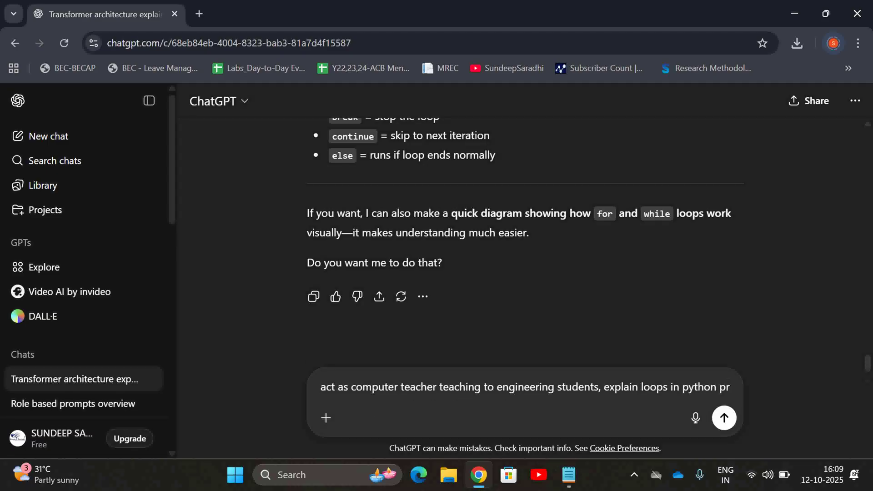
type("ogramming")
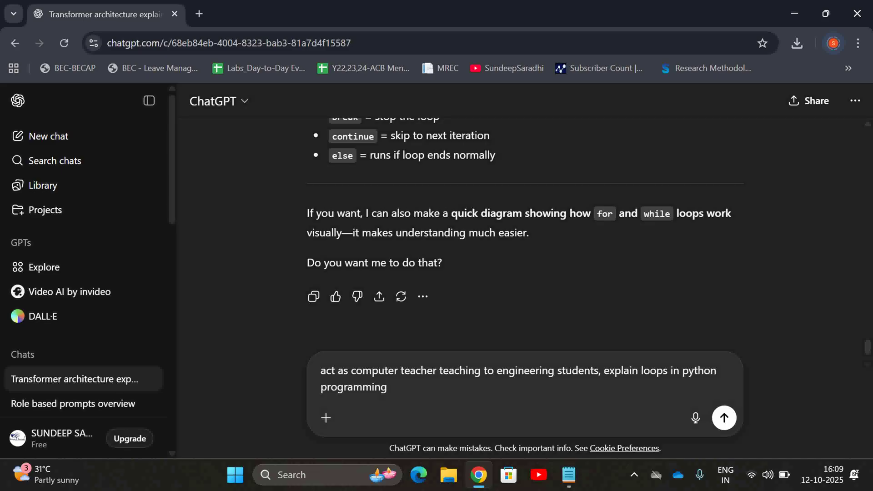
key("Return")
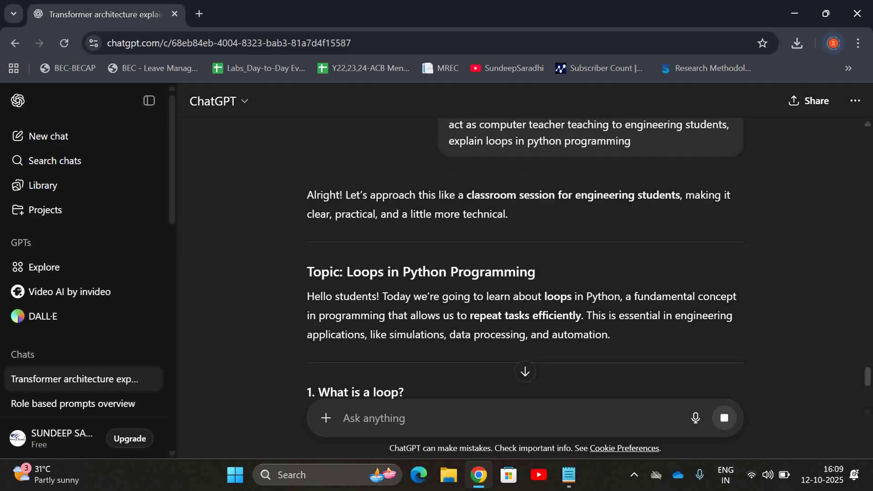
Step: Scroll through the classroom-style loops answer down to its key points
scroll(525, 255, "down", 6)
scroll(525, 254, "down", 10)
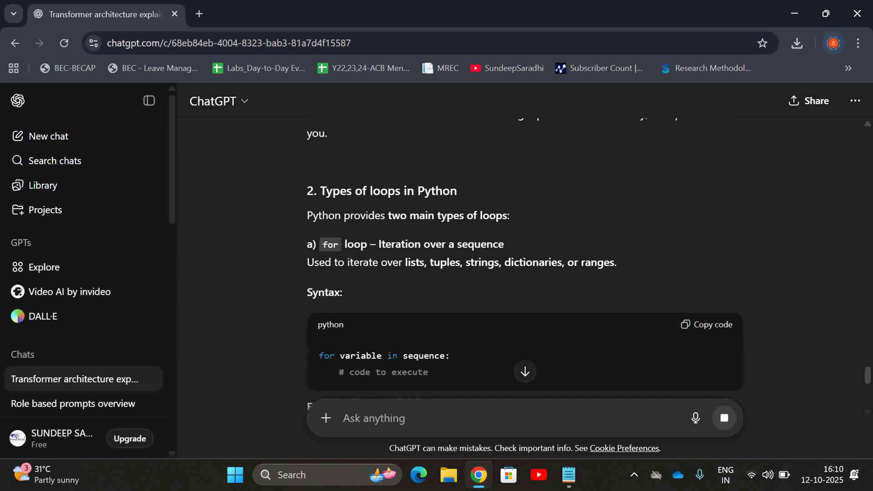
scroll(525, 261, "down", 9)
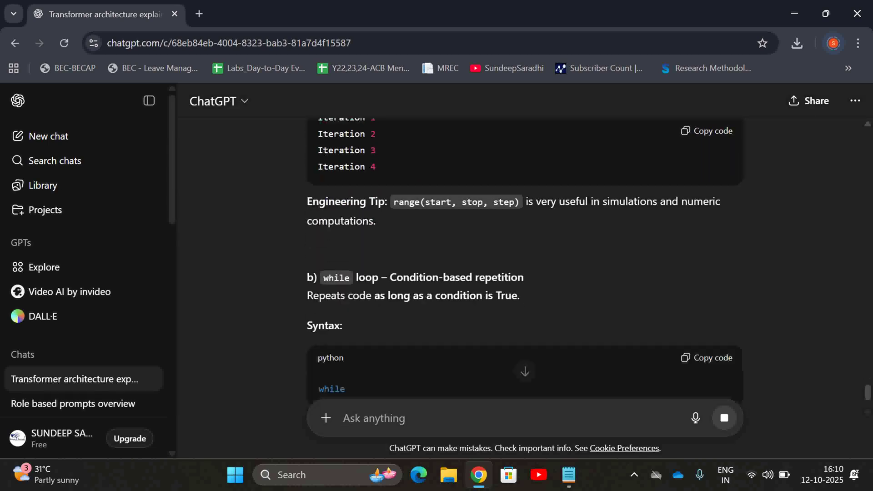
scroll(526, 255, "down", 6)
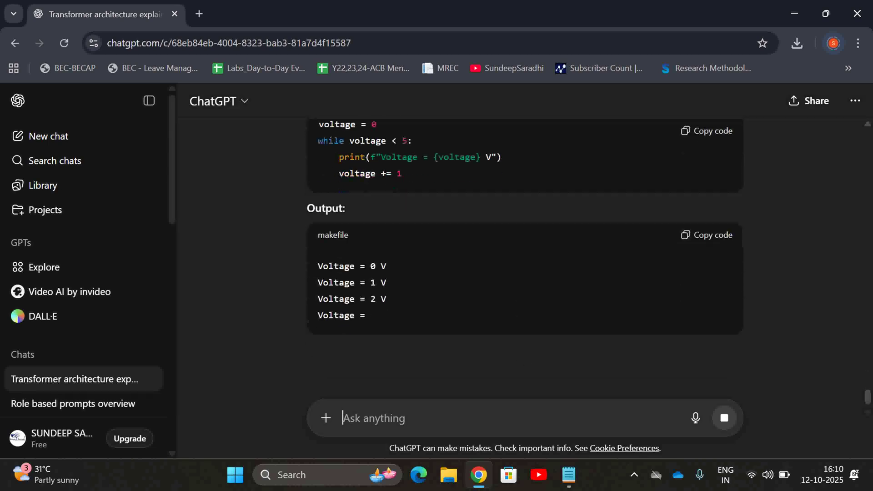
scroll(525, 255, "down", 6)
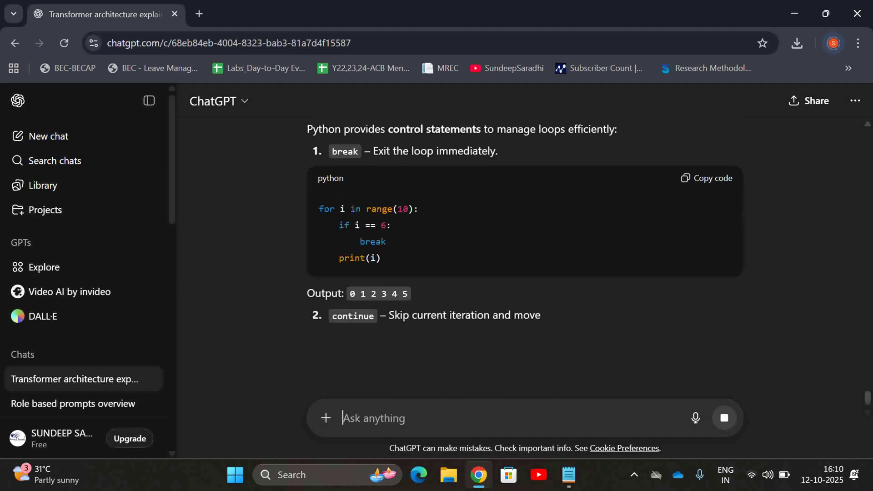
scroll(525, 255, "up", 3)
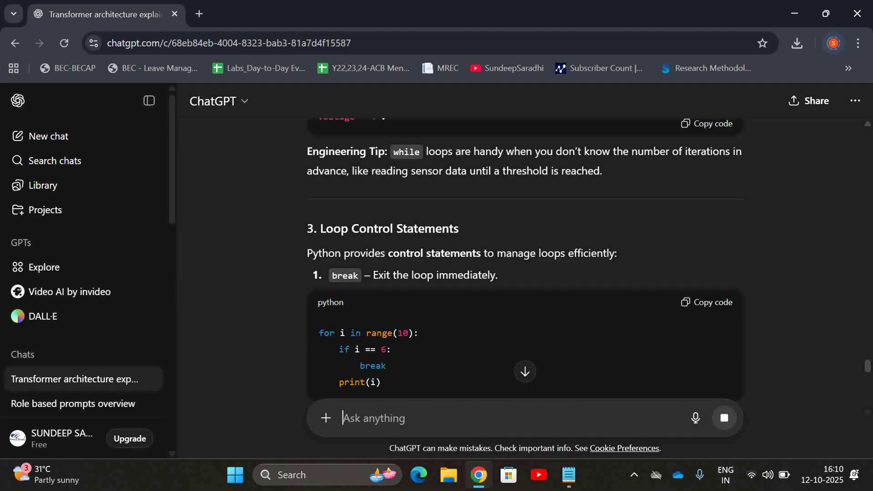
scroll(525, 255, "down", 10)
scroll(526, 255, "down", 15)
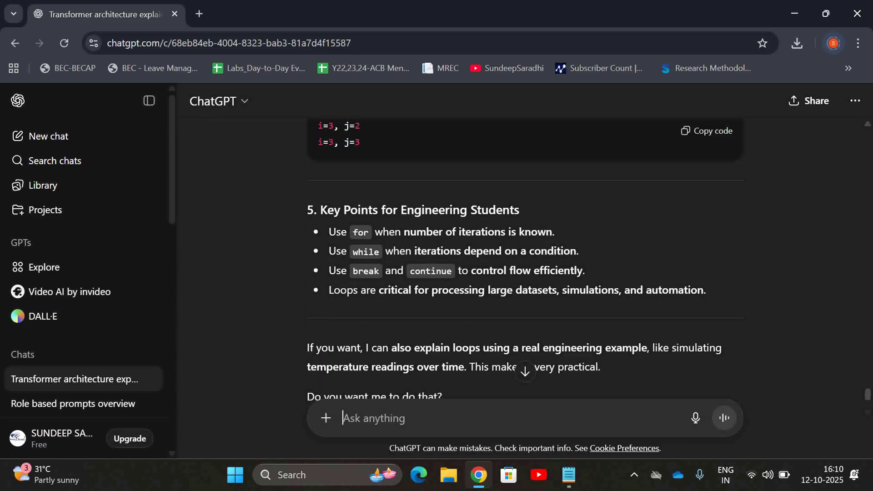
scroll(525, 255, "down", 3)
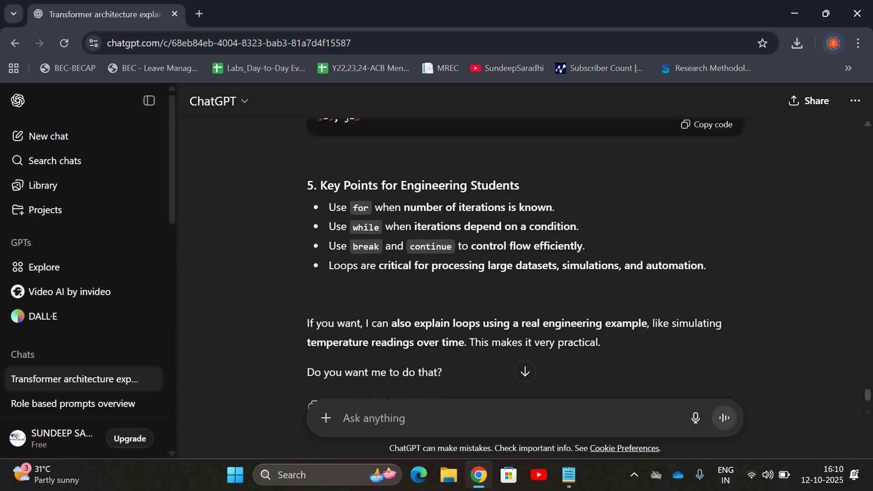
scroll(525, 255, "down", 1)
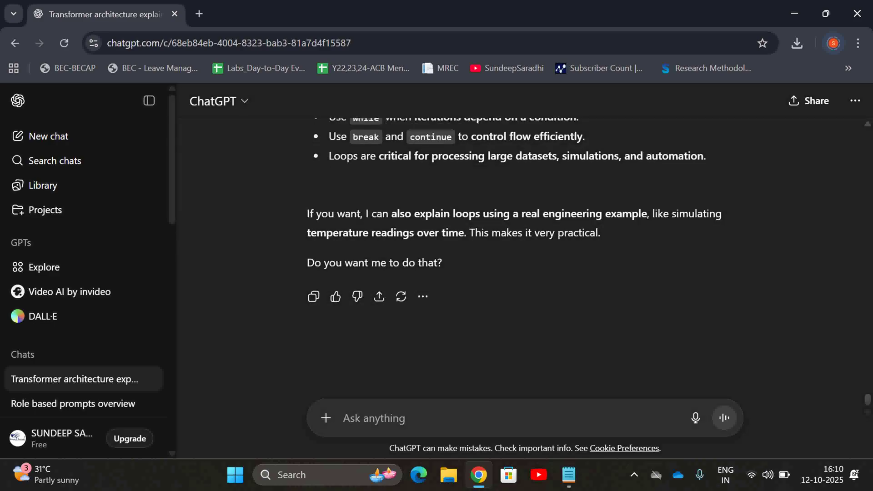
left_click(423, 415)
Step: Ask ChatGPT, acting as a YouTube content creator, to explain loops in Python programming
type("act as ")
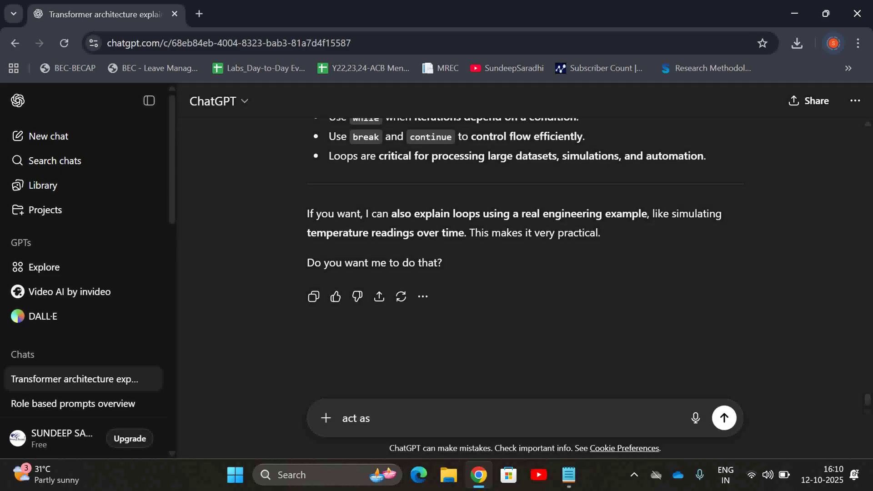
type("youtube content creater")
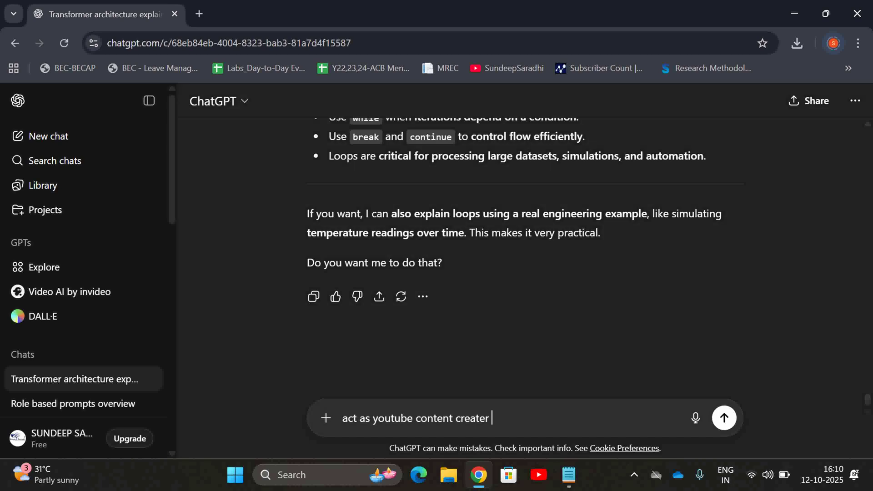
type(" and explain loops in pr")
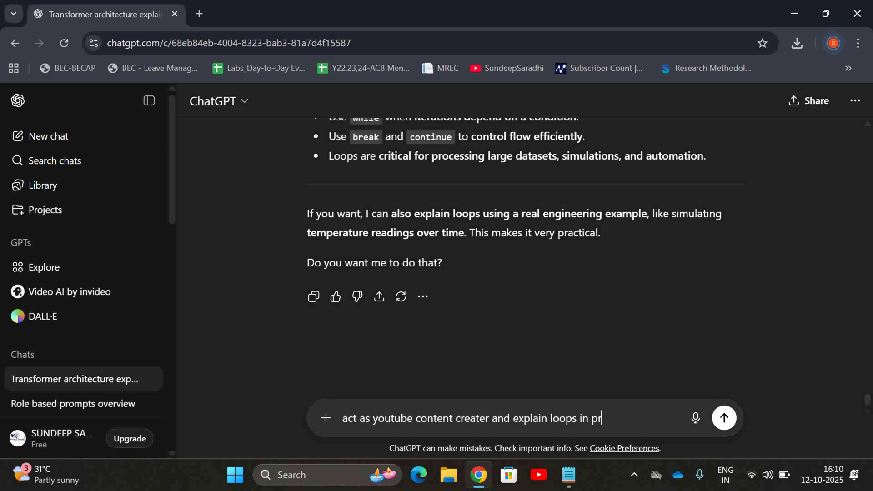
key("BackSpace")
type("ython prpg")
key("BackSpace")
key("BackSpace")
type("ogram")
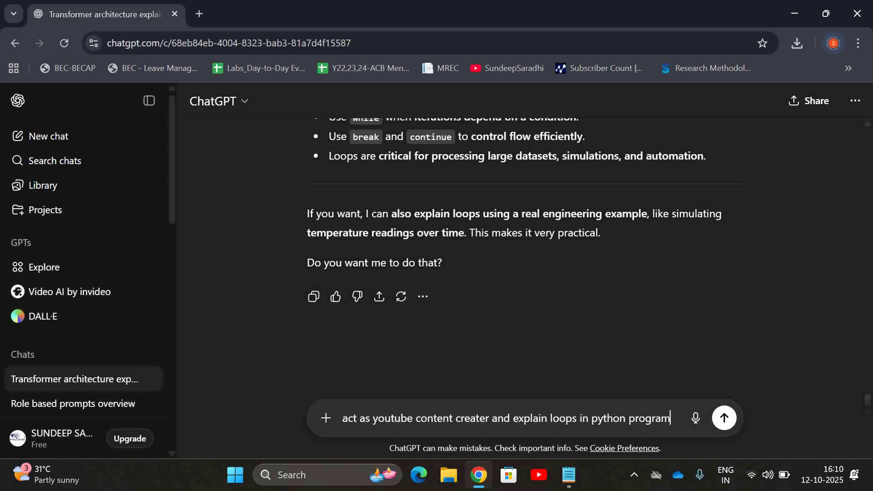
type("ming")
key("Return")
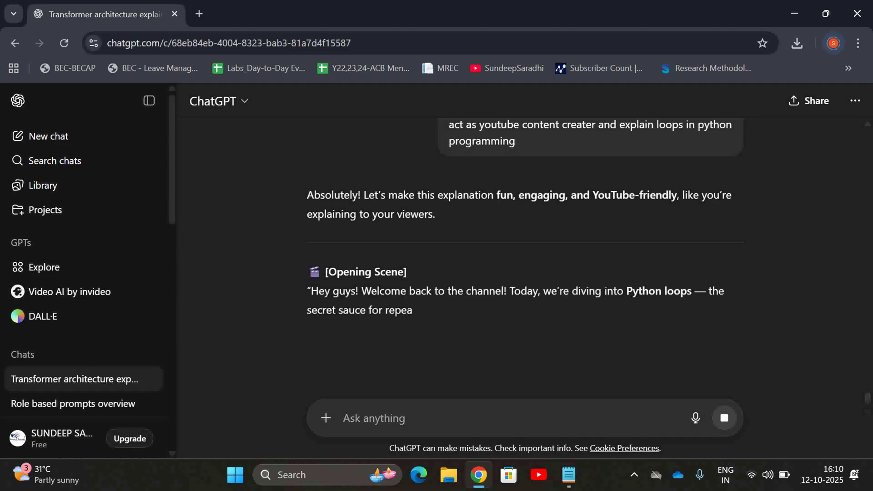
scroll(525, 255, "down", 3)
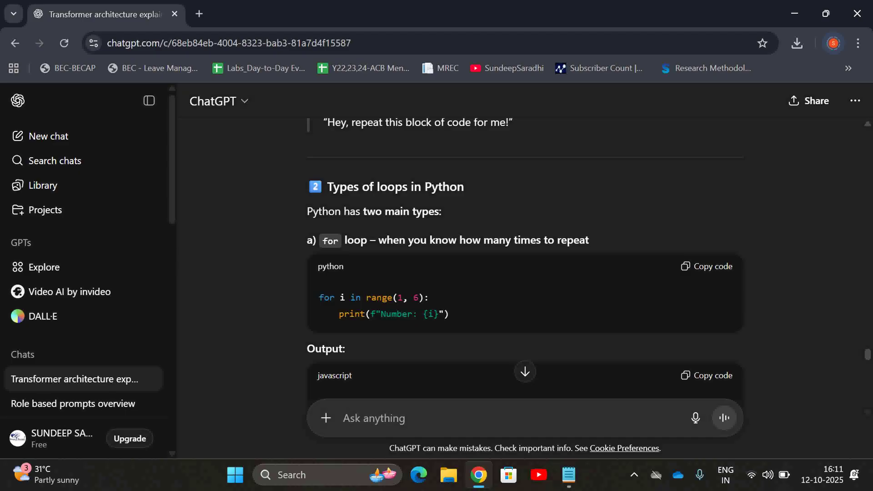
scroll(525, 272, "down", 12)
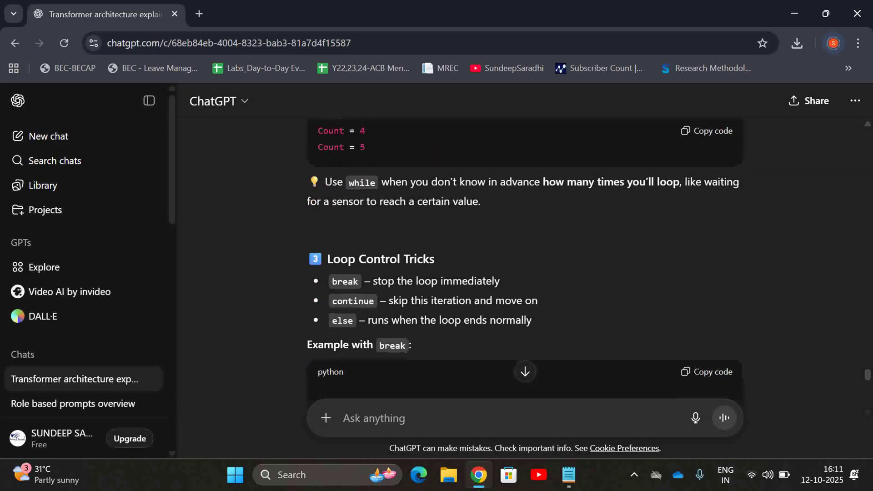
scroll(525, 271, "down", 1)
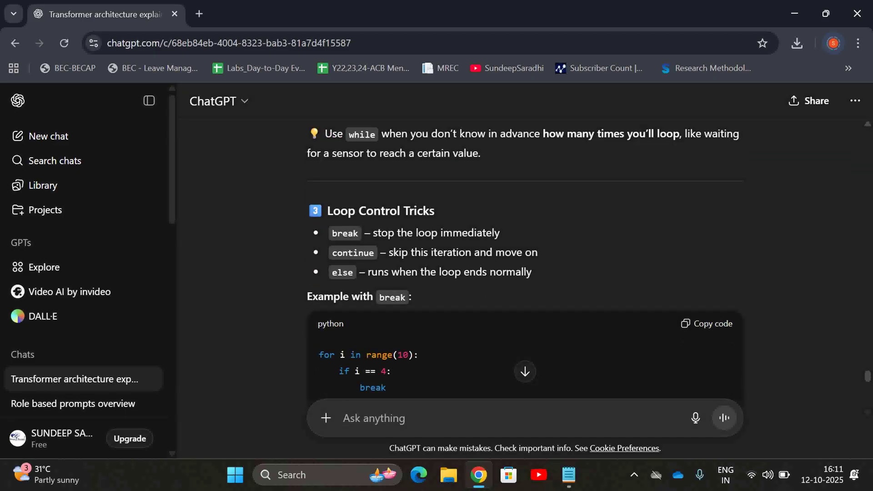
scroll(525, 271, "down", 12)
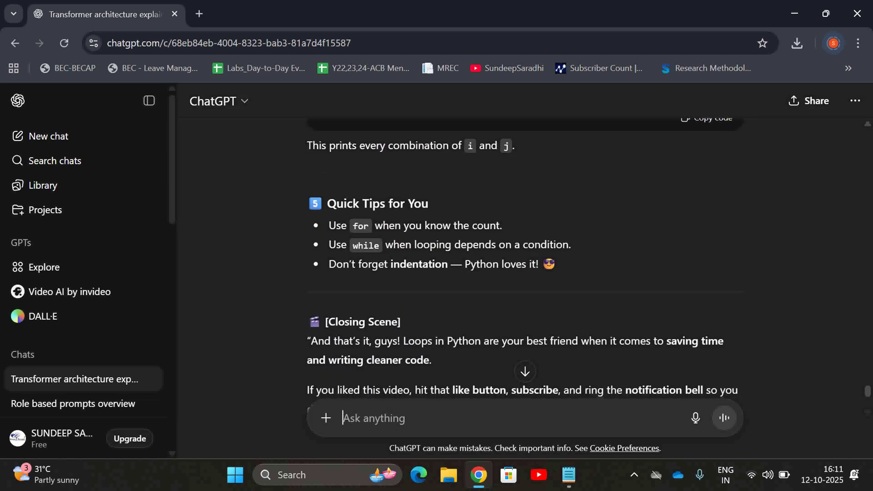
scroll(526, 272, "down", 3)
left_click_drag(325, 198, 401, 198)
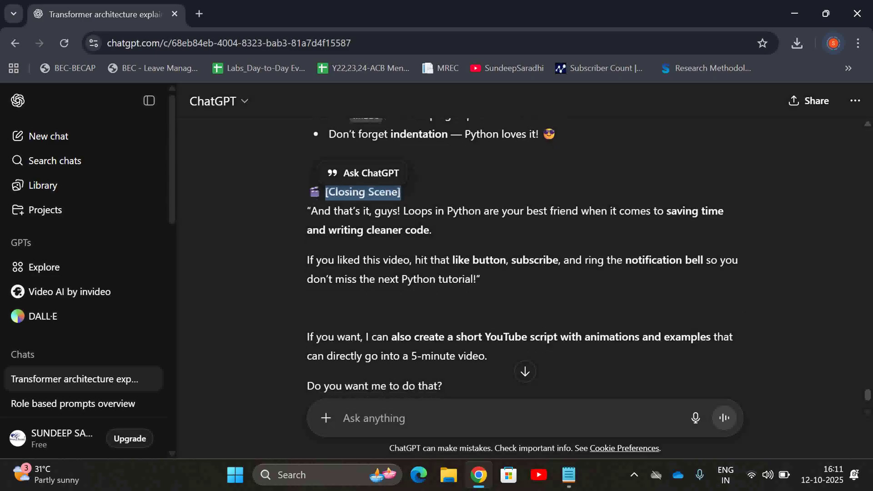
scroll(522, 258, "down", 3)
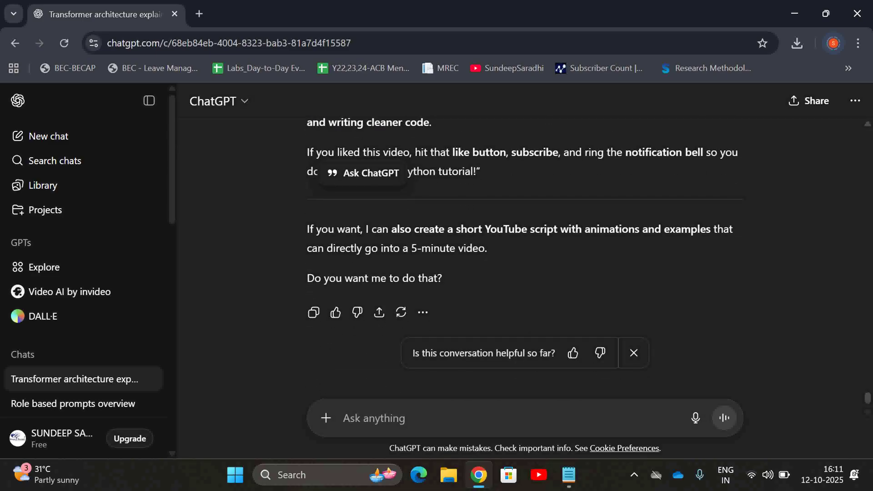
left_click_drag(366, 229, 489, 248)
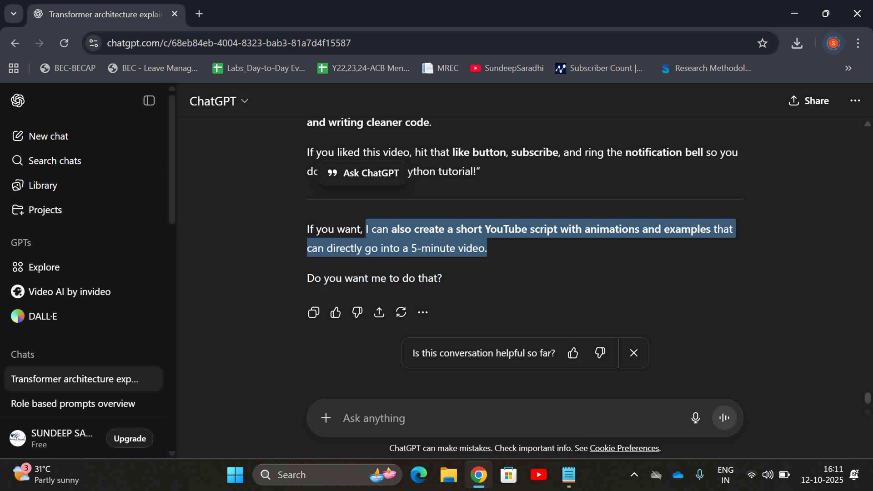
left_click(489, 256)
left_click(489, 256)
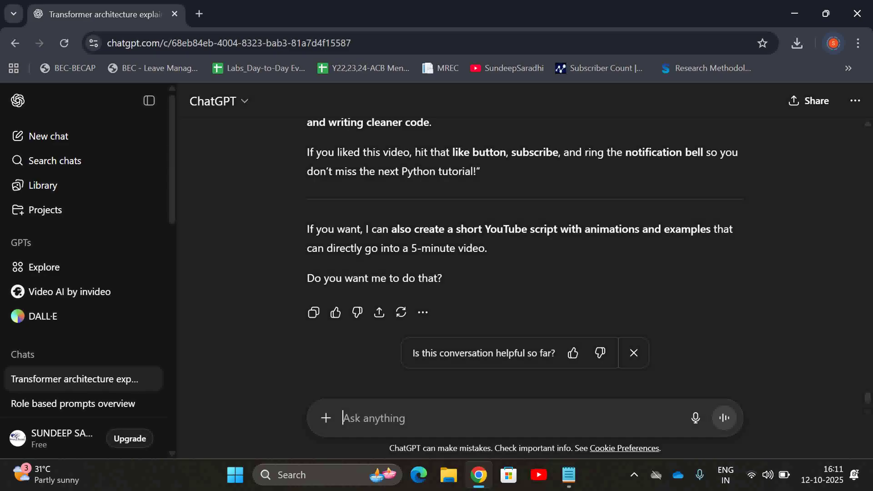
Step: Ask ChatGPT to act as an interviewer giving tips for answering "tell me about yourself"
left_click(414, 428)
type("act as ")
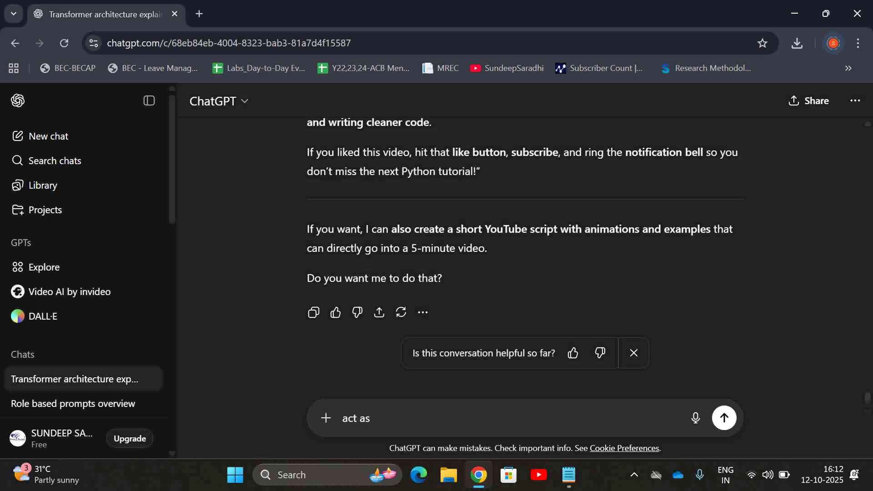
type("am")
key("BackSpace")
type("n inter")
key("BackSpace")
key("BackSpace")
type("erviewer and given")
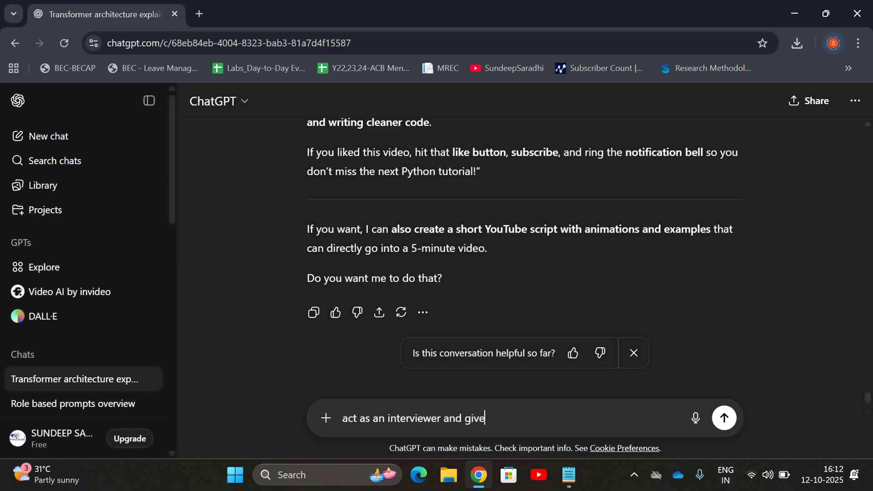
key("BackSpace")
key("BackSpace")
type("me tips to answe")
key("BackSpace")
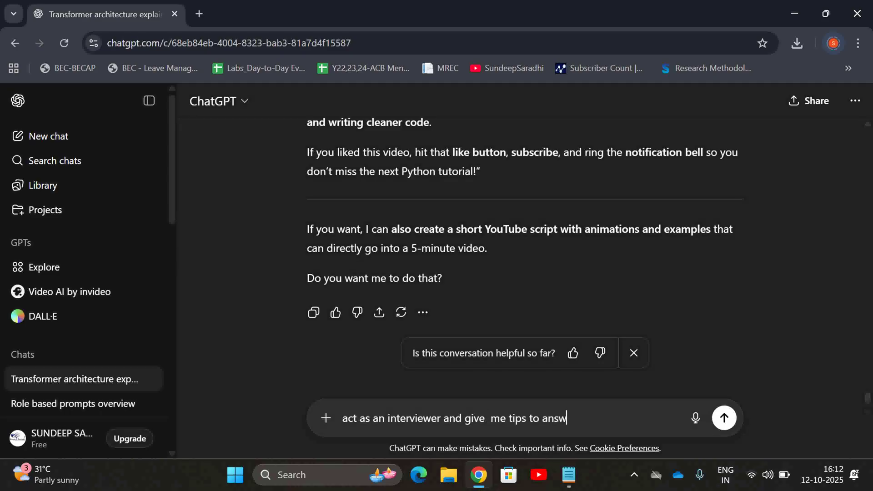
type("er the ques")
type("tion \"tel")
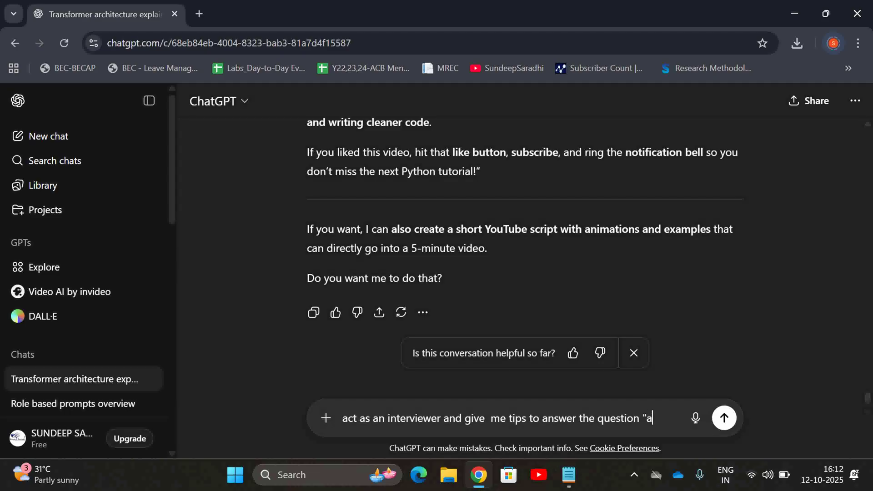
type("l me about ")
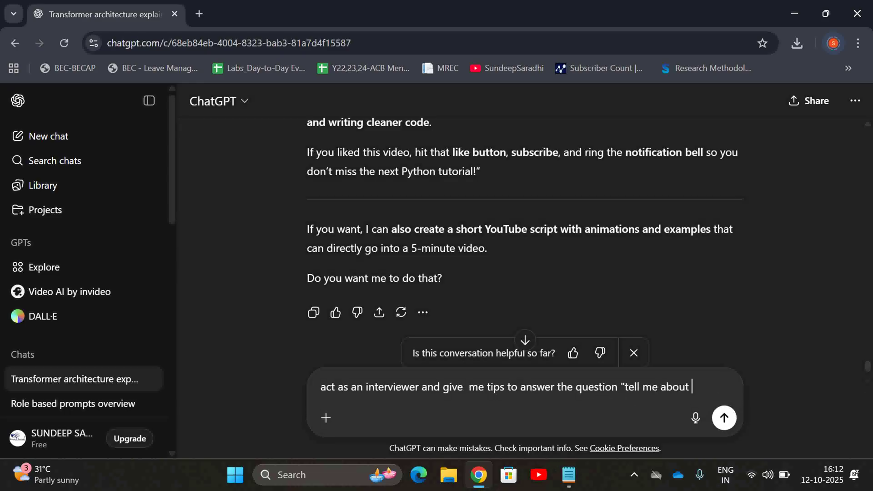
type("yourself\"")
key("Return")
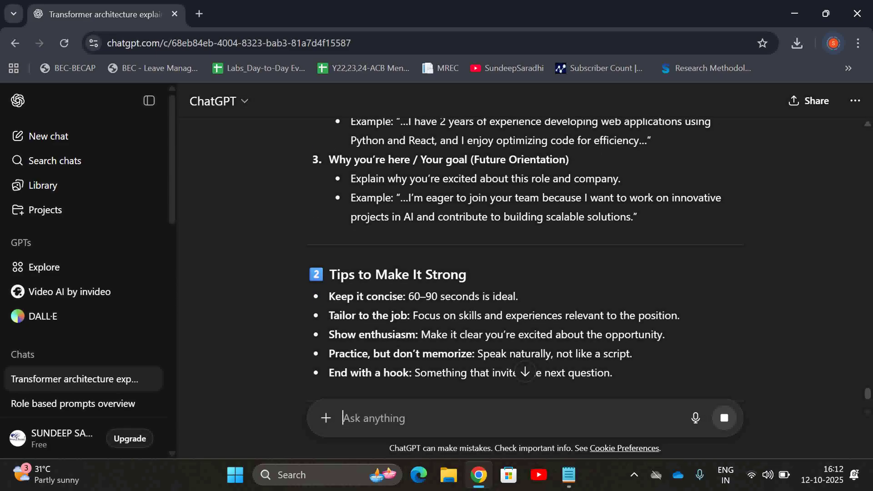
Step: Highlight the 'Tips to Make It Strong' heading and read down to the example answer
left_click_drag(329, 275, 466, 274)
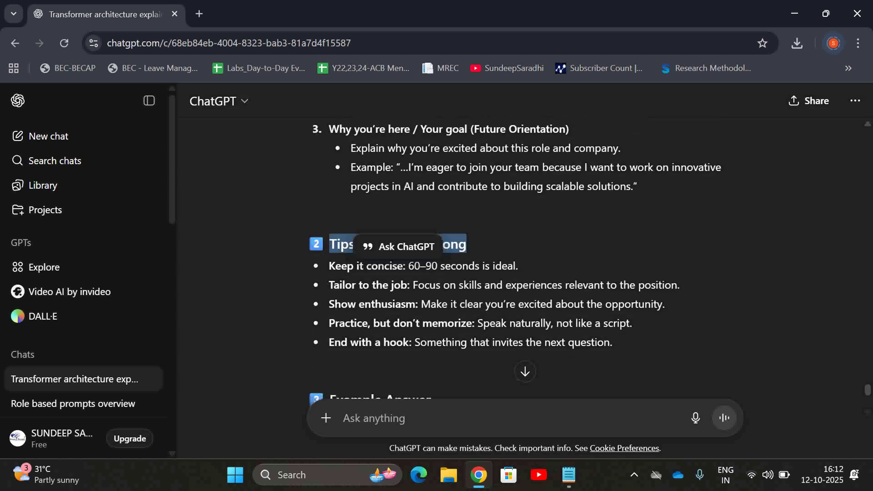
scroll(525, 264, "down", 3)
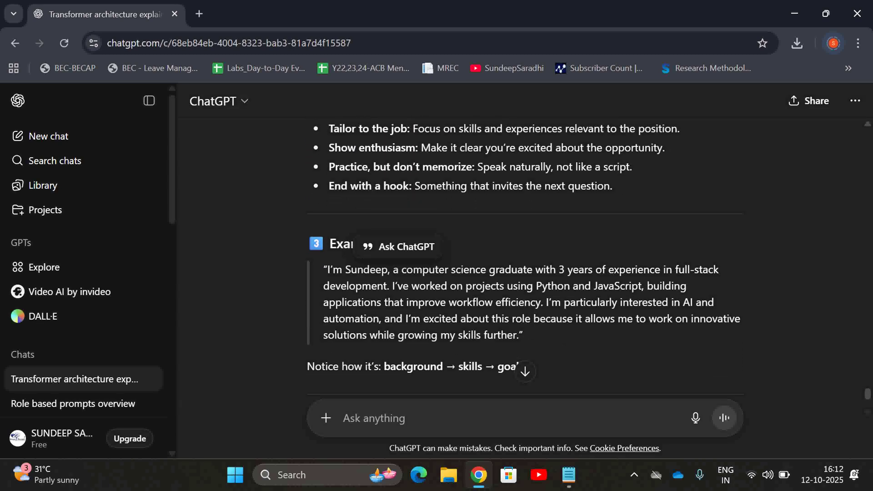
scroll(526, 264, "down", 3)
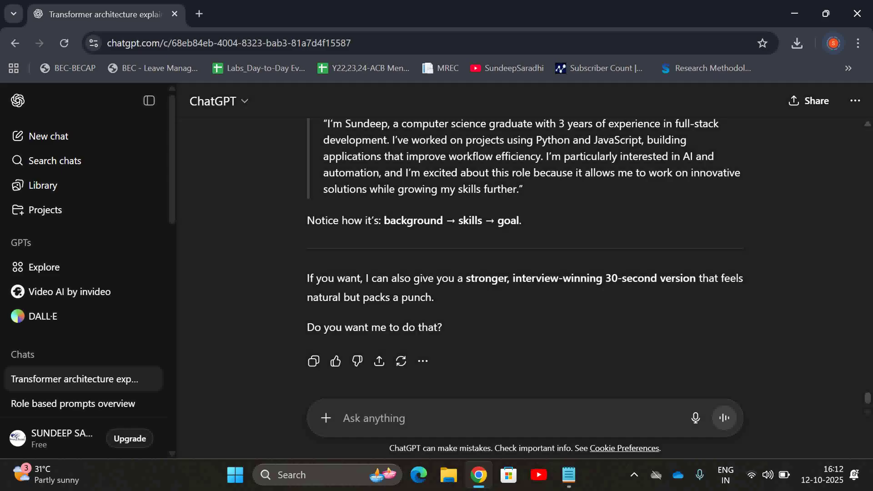
scroll(525, 254, "up", 1)
scroll(525, 255, "down", 2)
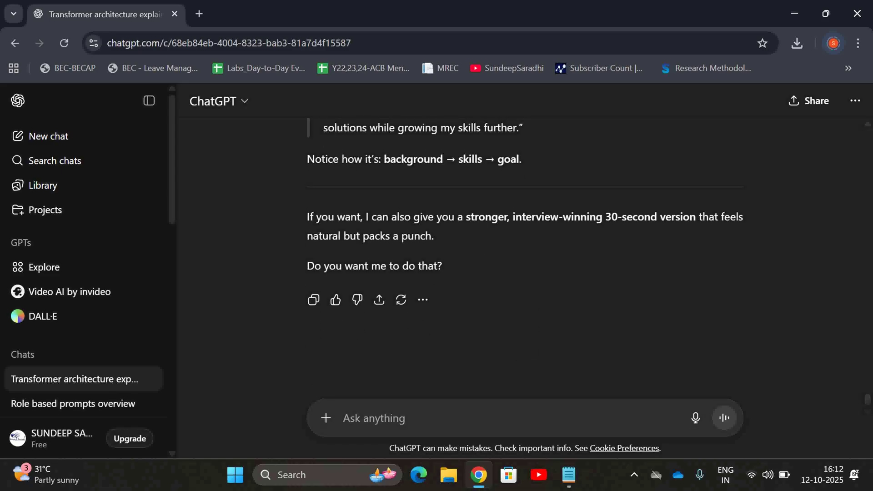
left_click(455, 414)
Step: Ask ChatGPT, as a social media expert, for a thank-you post for reaching 665K subscribers
type("act as")
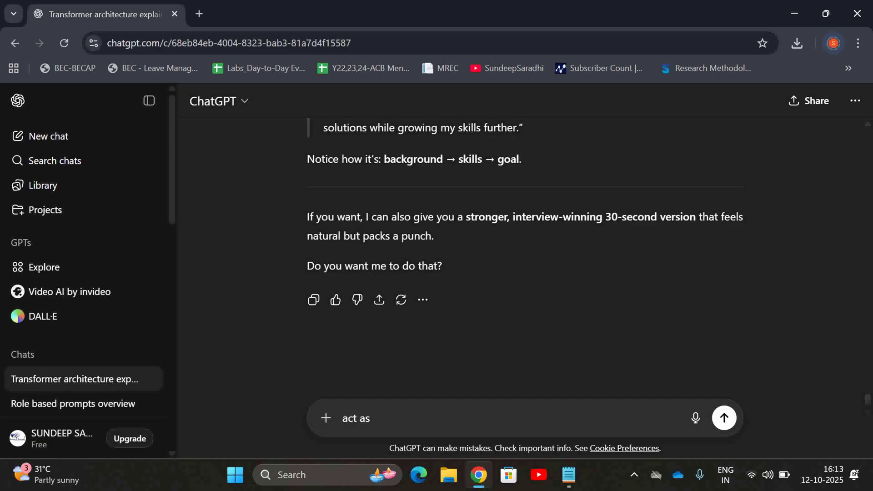
type("social media e")
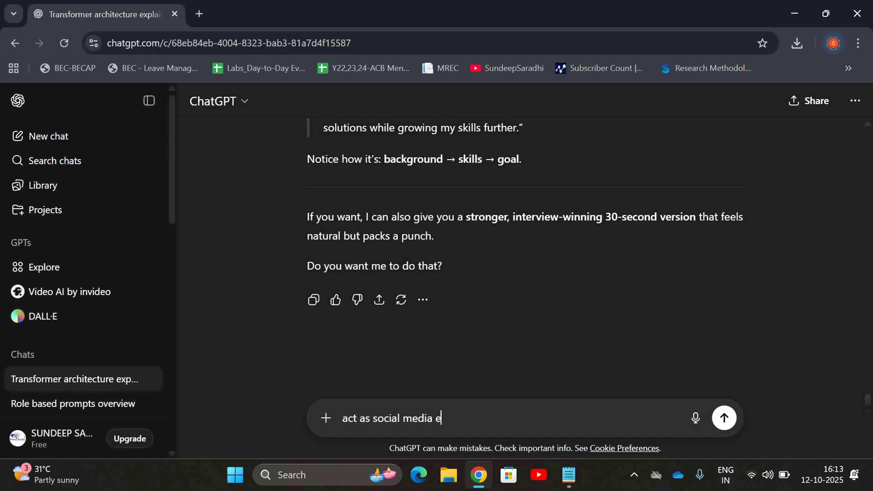
type("xpert and writ e a th")
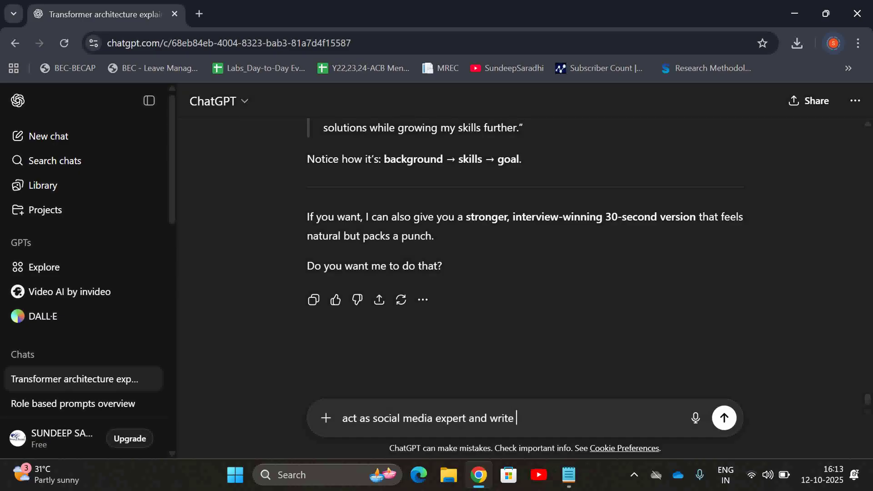
type("ank you post for")
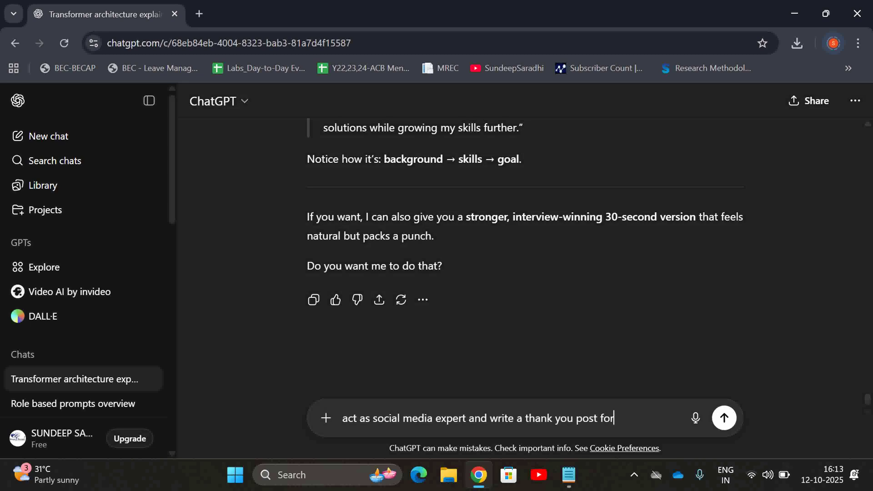
type(" reaching 665")
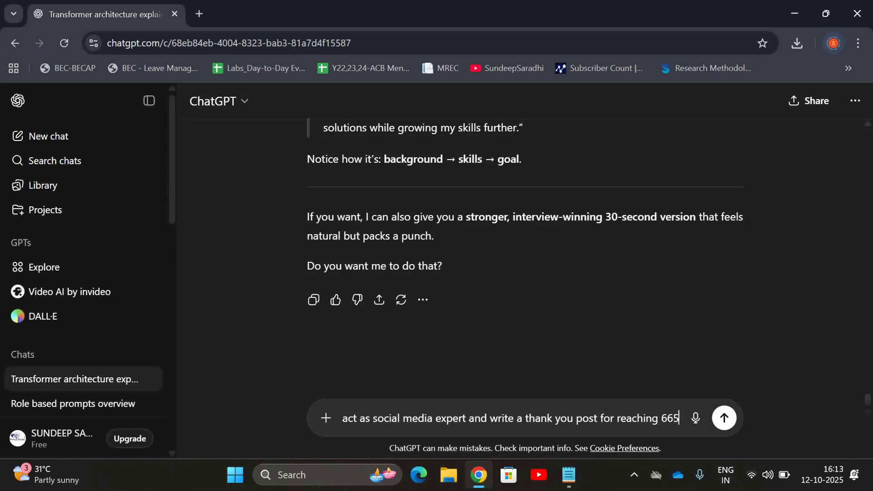
type("K subscr")
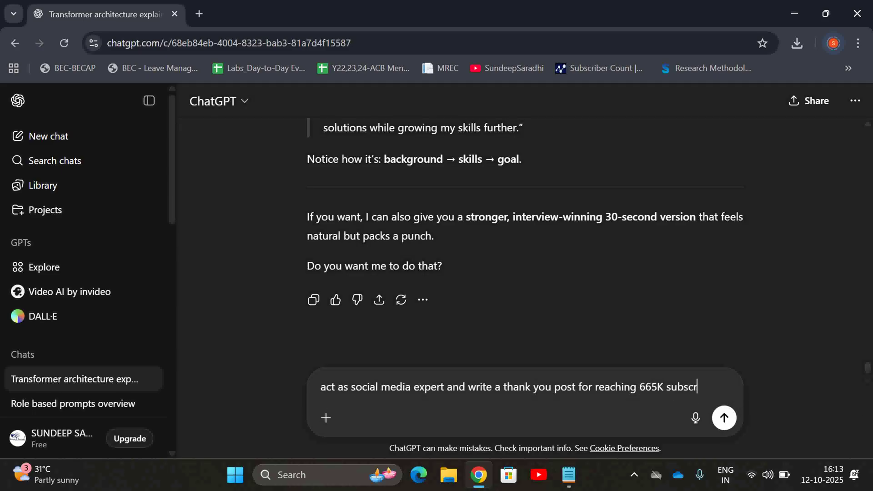
type("iber s")
key("BackSpace")
key("Return")
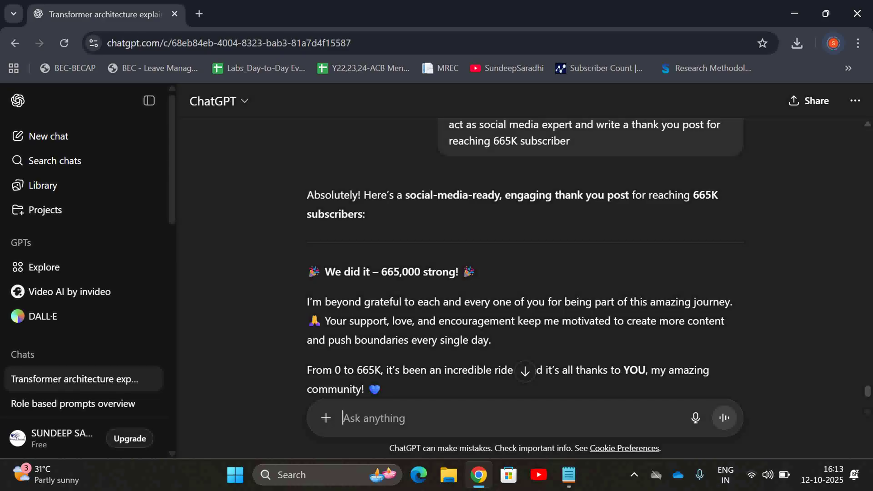
Step: Scroll through the 665,000-subscriber thank-you post down to its hashtags and short-version offer
scroll(525, 272, "down", 4)
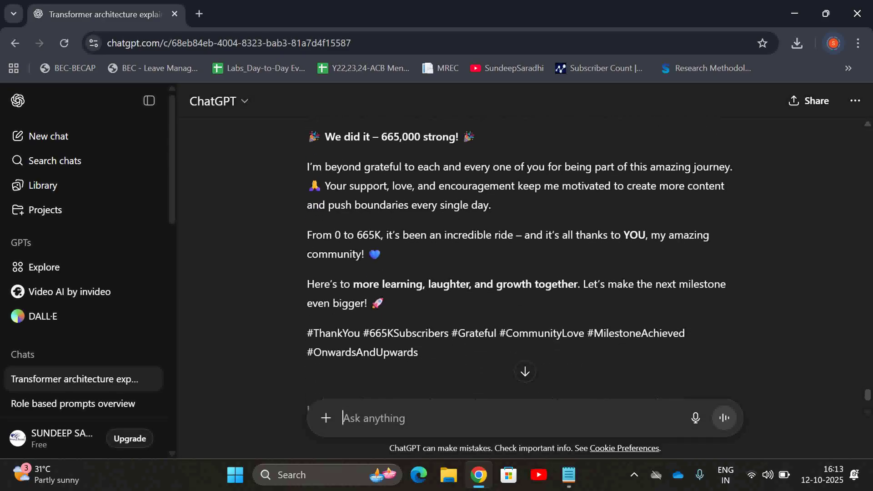
scroll(524, 272, "down", 2)
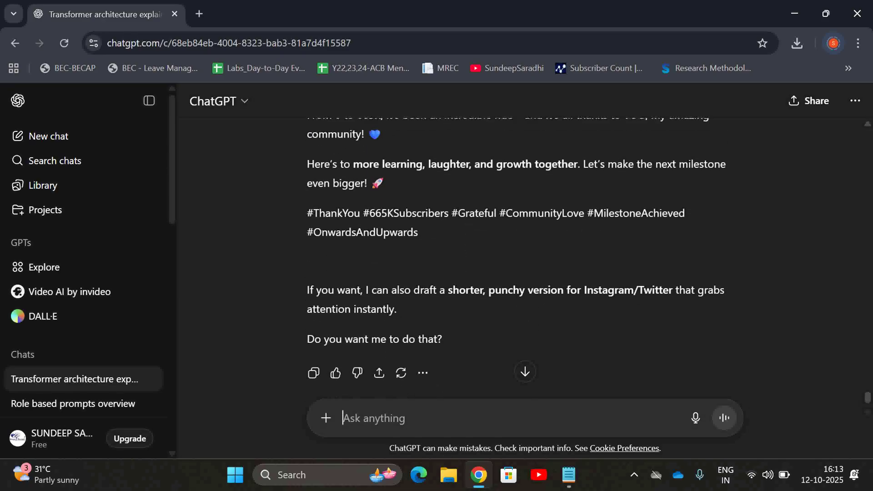
scroll(524, 272, "up", 3)
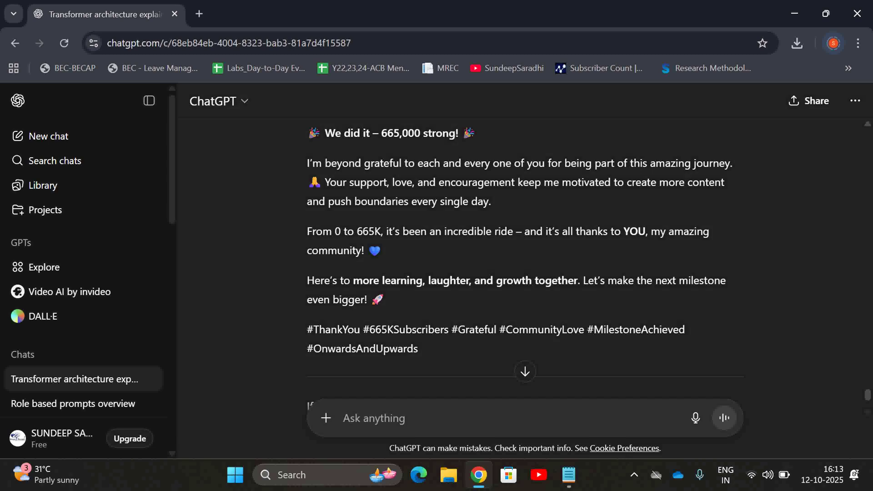
scroll(525, 263, "up", 5)
scroll(525, 262, "down", 9)
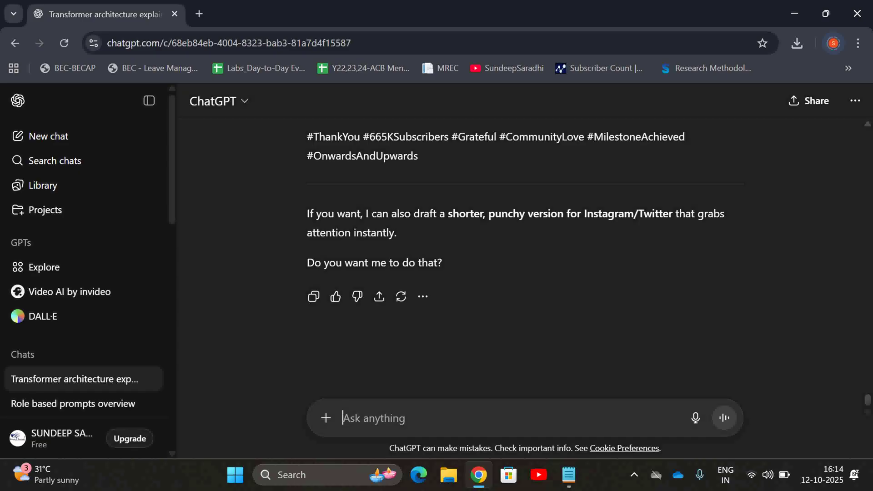
scroll(516, 241, "up", 15)
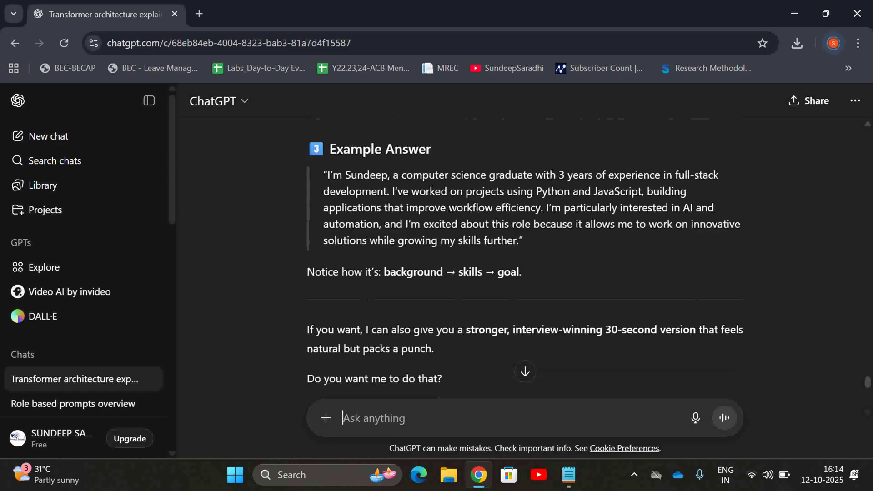
scroll(524, 259, "down", 15)
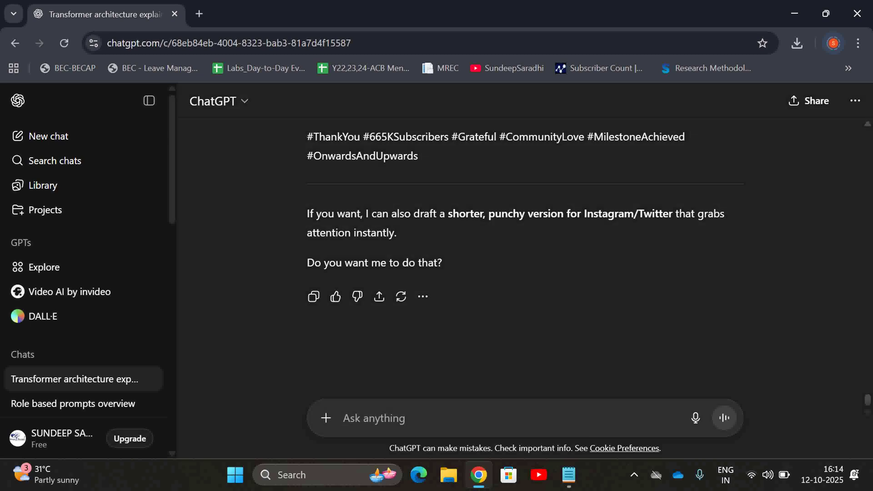
scroll(524, 258, "up", 15)
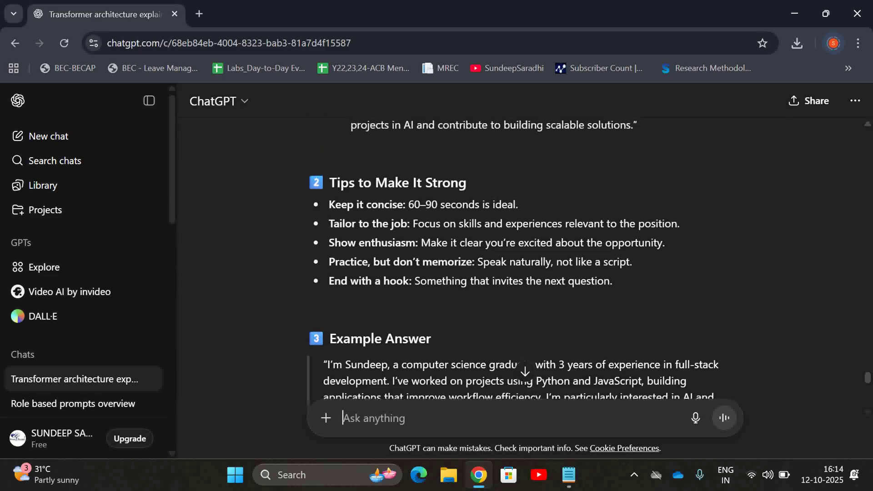